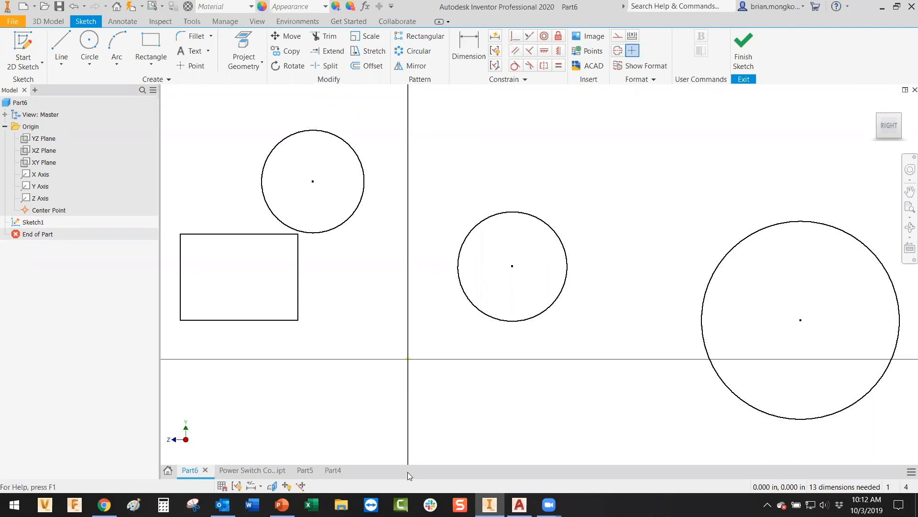
Read the PowerPoint slide on creating a sketch and offset plane, and bring up Power Switch Control.ipt in Inventor
mouse_move(282, 505)
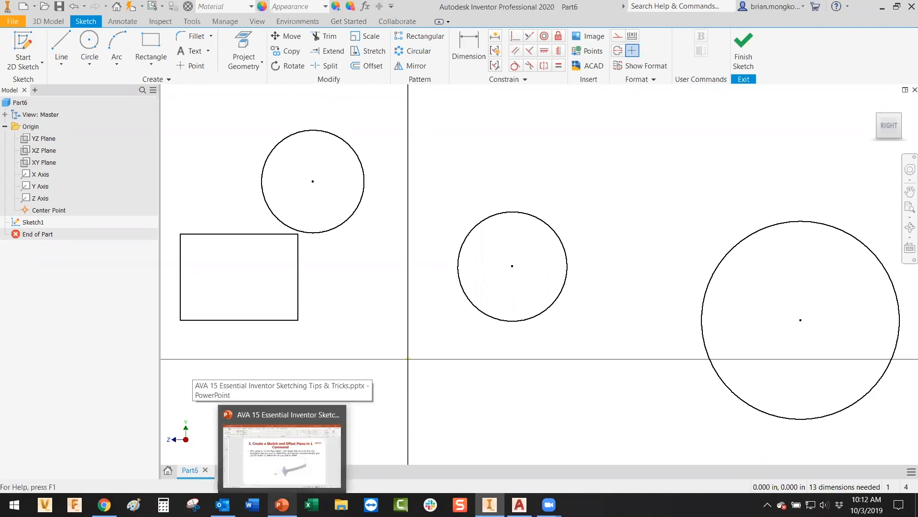
click(302, 477)
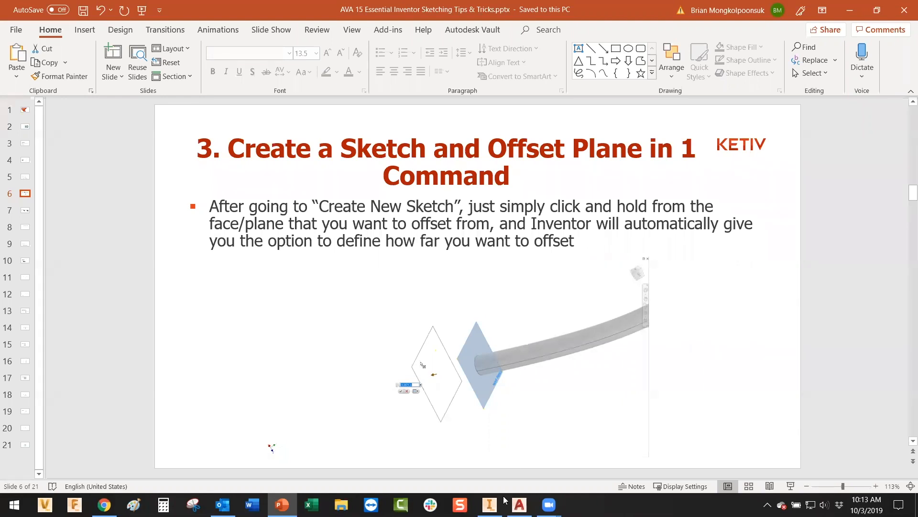
click(489, 504)
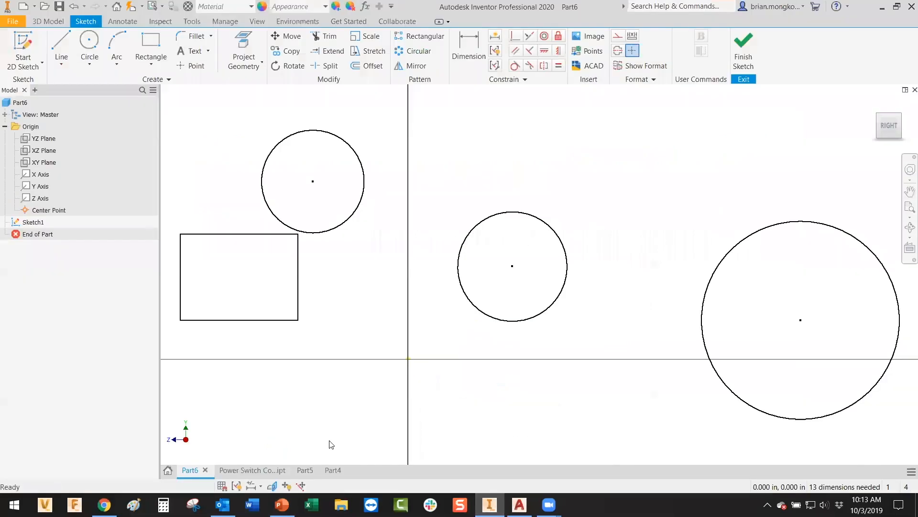
click(250, 470)
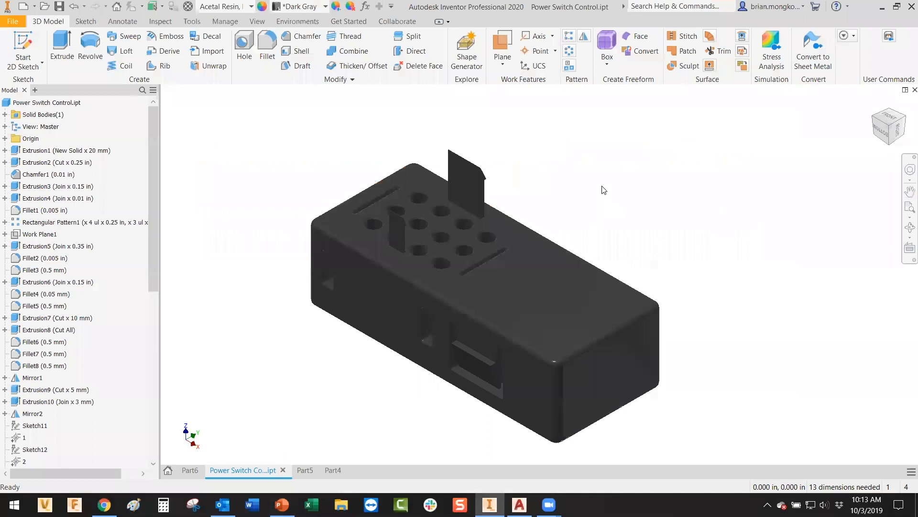
middle_drag(593, 178, 584, 181)
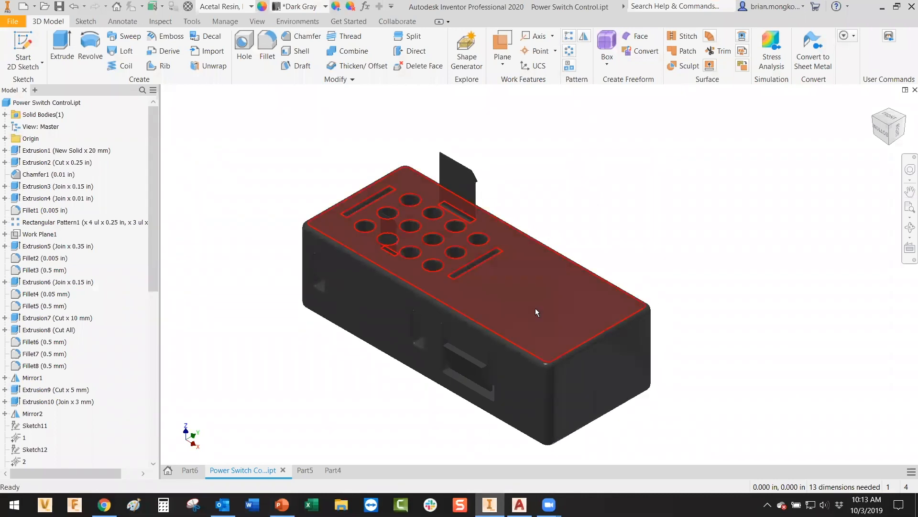
click(506, 63)
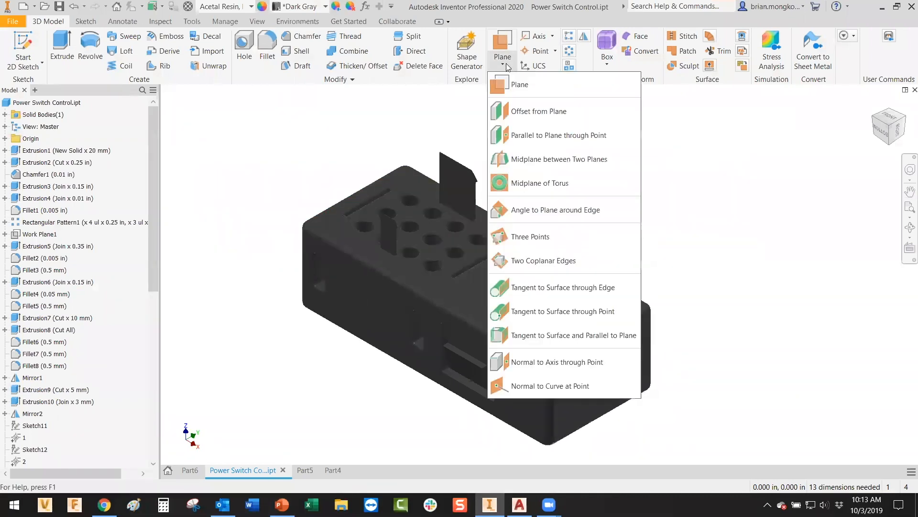
click(508, 61)
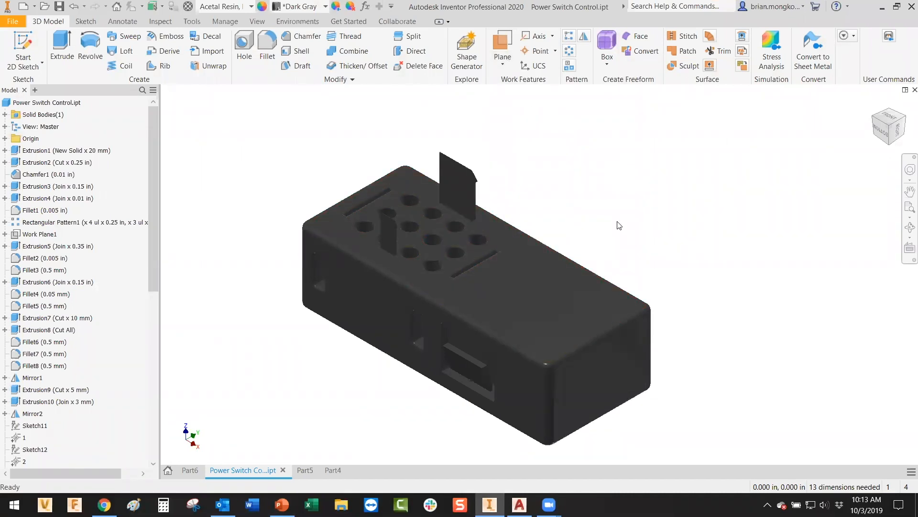
Start a 2D sketch on a plane offset 19.750 mm above the box's top face
click(25, 44)
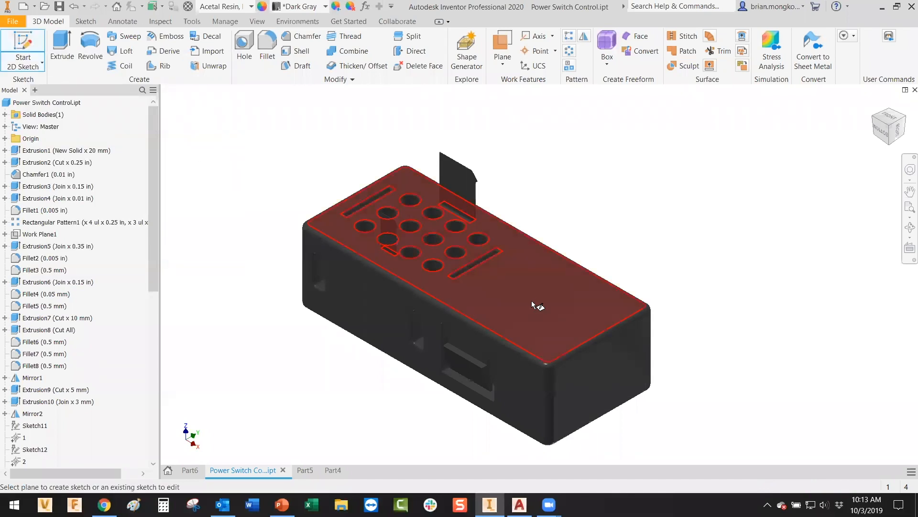
middle_drag(566, 204, 560, 246)
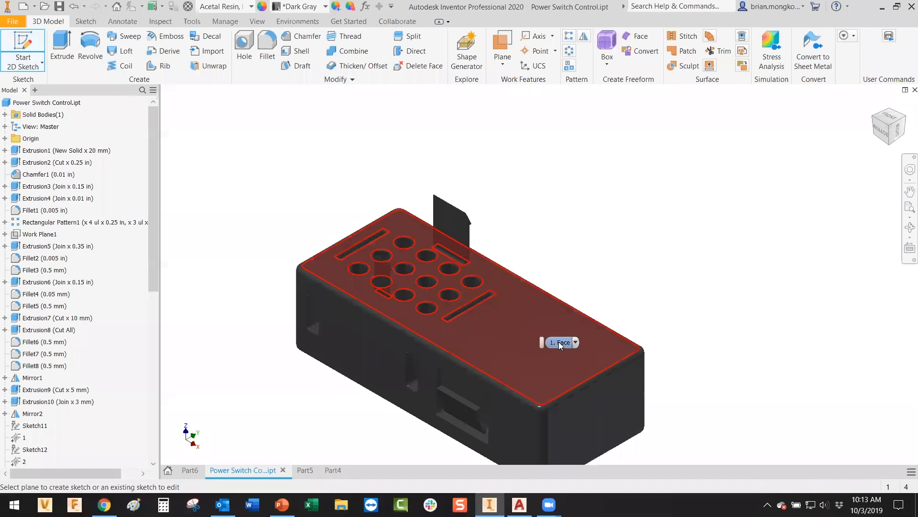
click(516, 327)
drag(516, 329, 521, 247)
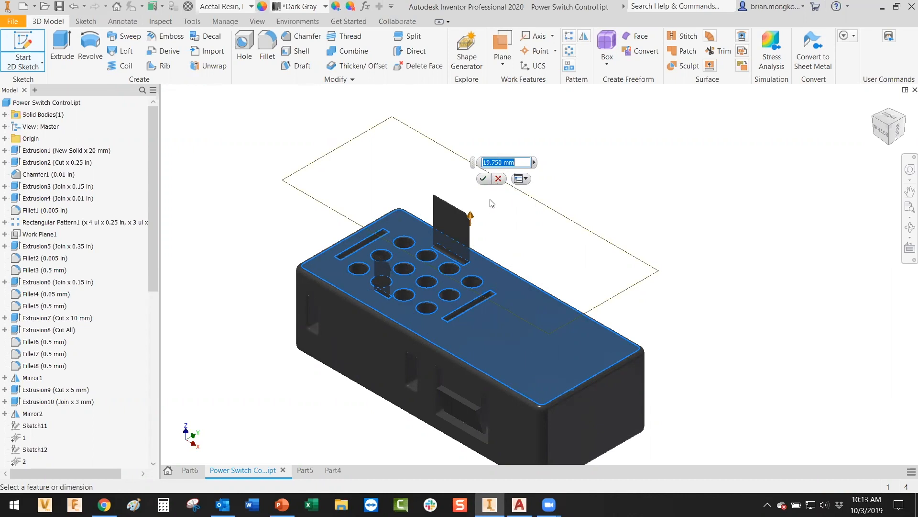
click(484, 179)
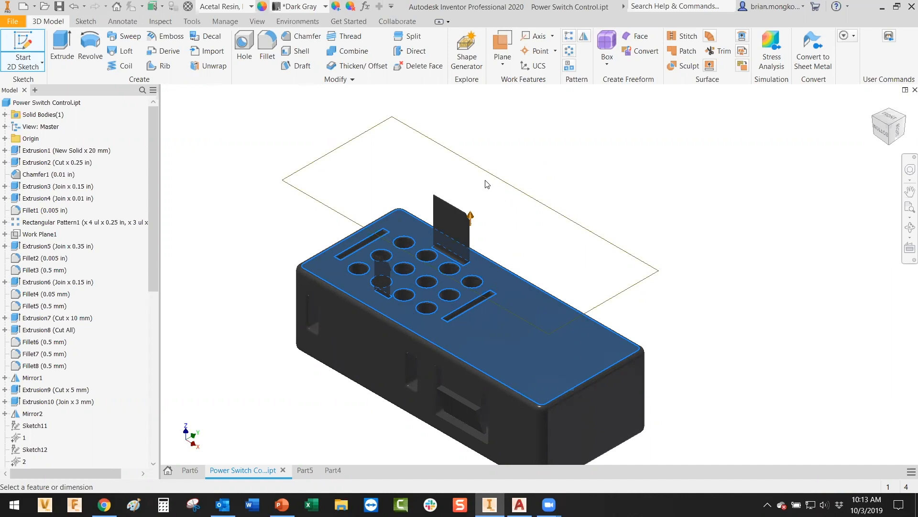
mouse_move(676, 332)
shift+middle_down()
mouse_move(627, 309)
mouse_move(662, 311)
mouse_move(632, 316)
mouse_move(616, 272)
mouse_move(589, 278)
shift+middle_up()
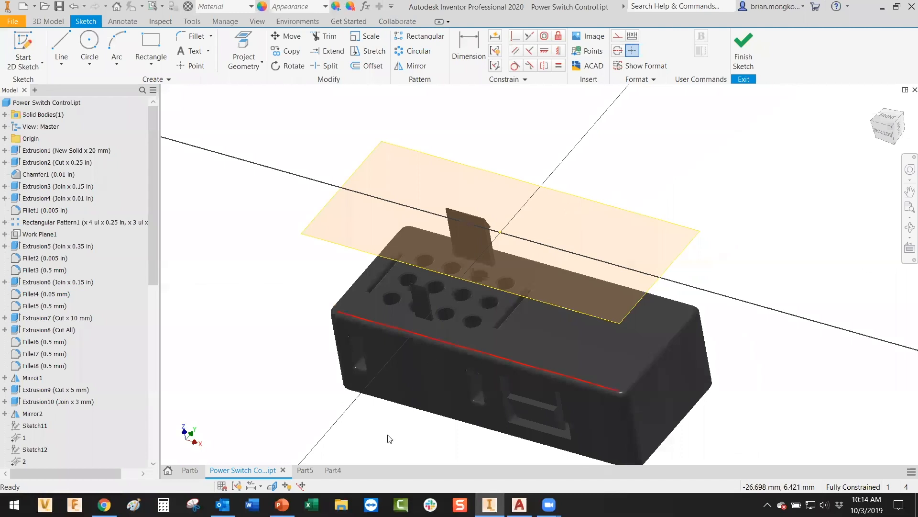
Switch to PowerPoint and show slide 7, "Reusing Existing Geometry"
mouse_move(282, 505)
click(282, 455)
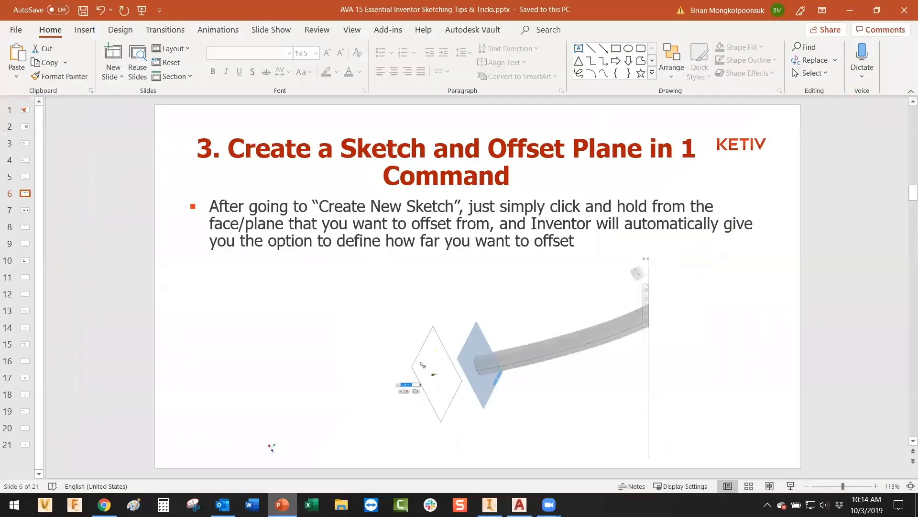
click(26, 209)
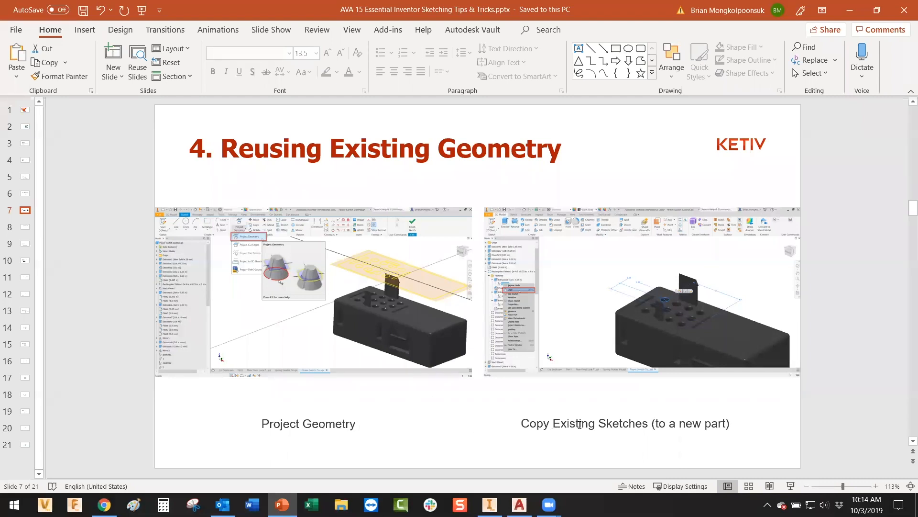
Switch to Inventor and project the box's top face, including its holes and slots, onto the offset plane's sketch
click(490, 504)
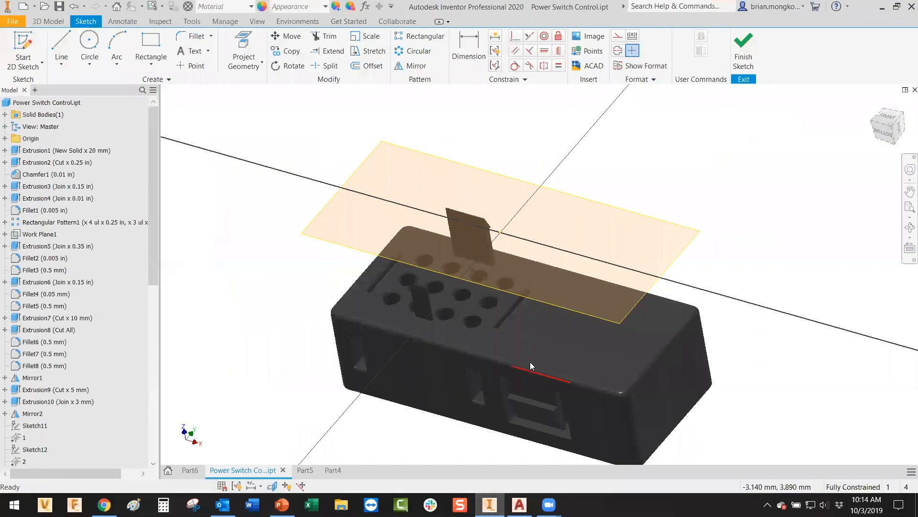
click(253, 48)
click(573, 359)
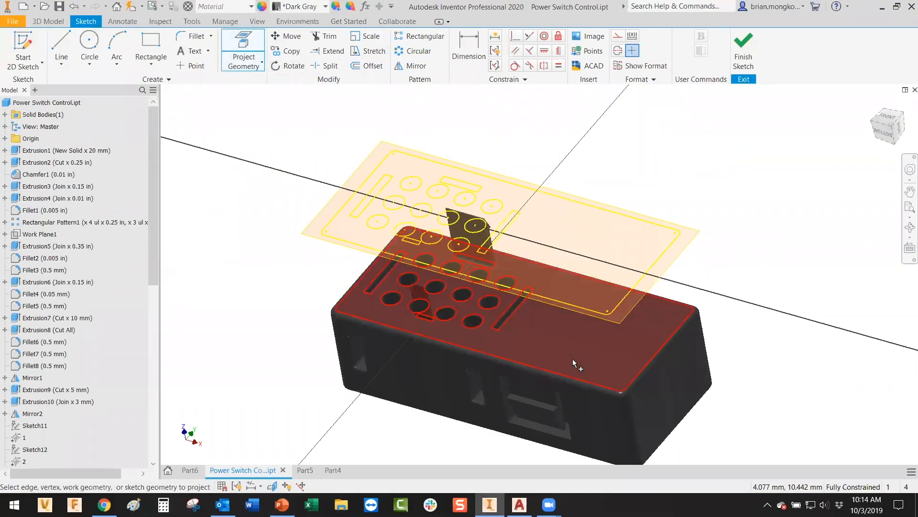
click(258, 62)
click(258, 63)
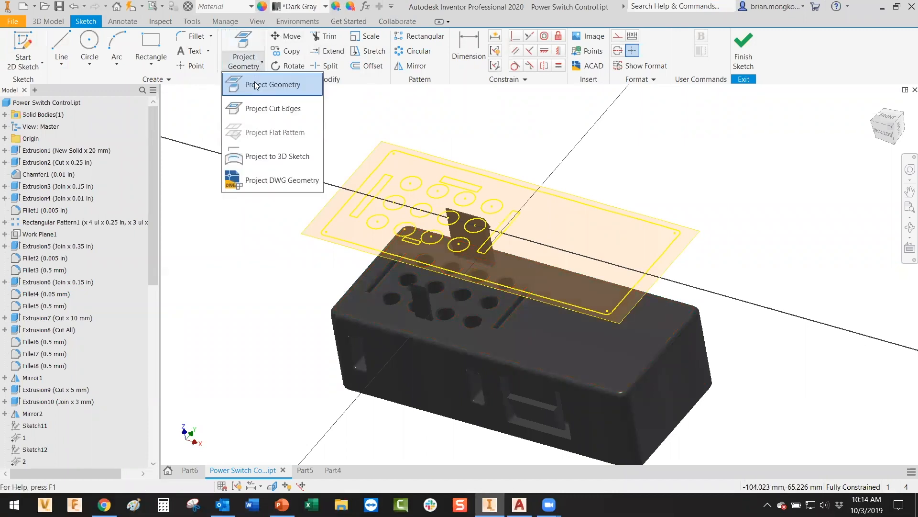
click(261, 84)
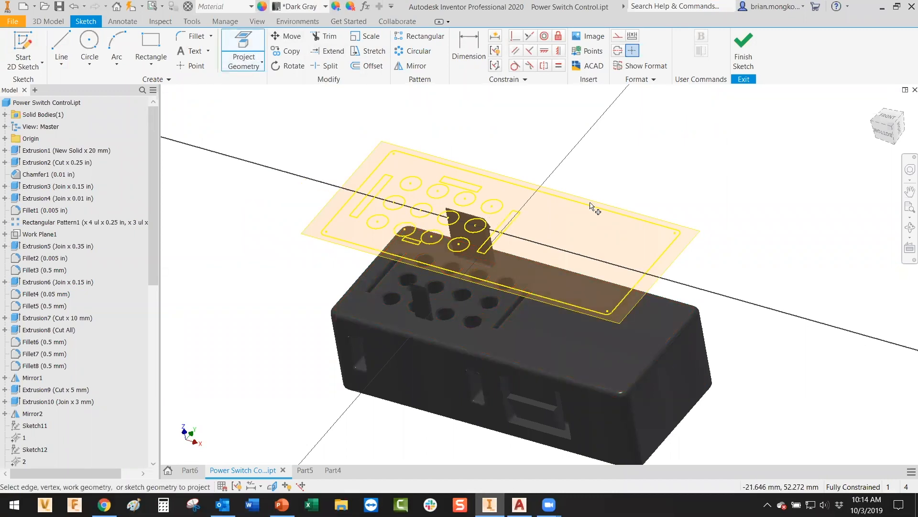
shift+middle_drag(685, 207, 540, 214)
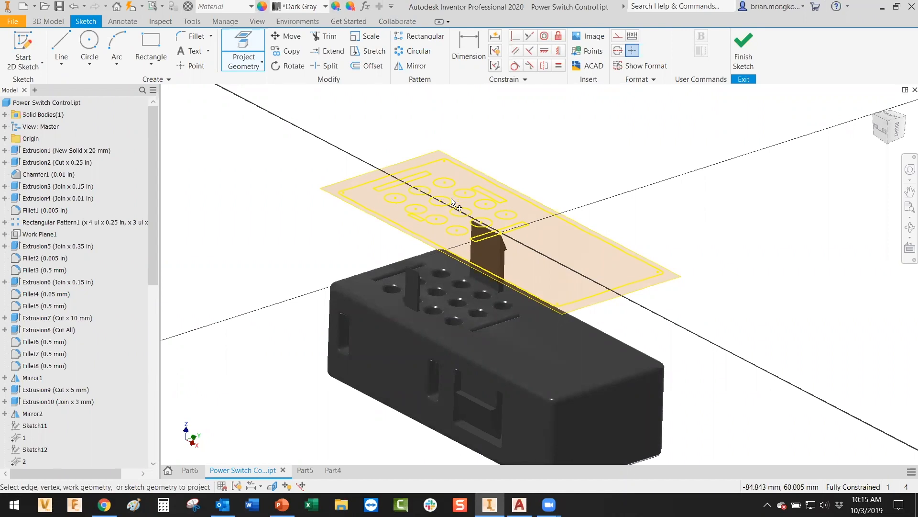
key(Escape)
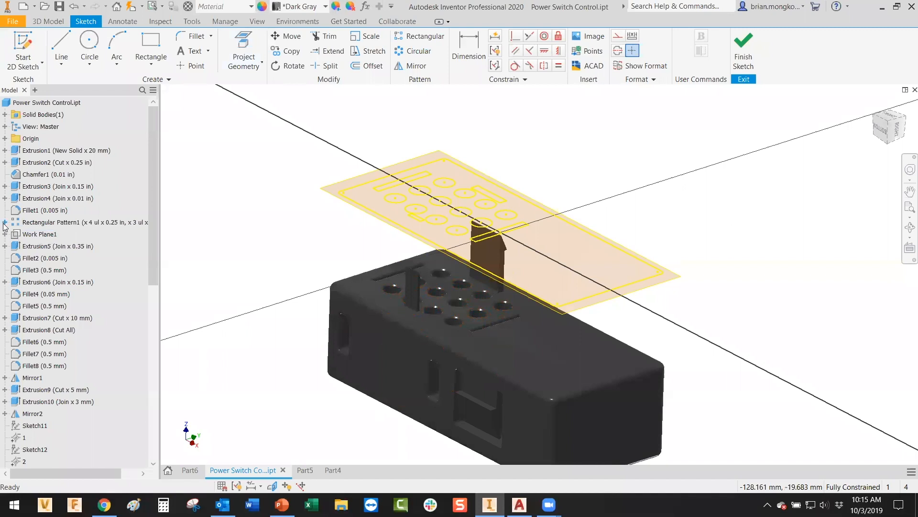
Copy Sketch2 of the patterned Extrusion2 hole cut and paste it into the offset plane's sketch
click(5, 222)
click(14, 234)
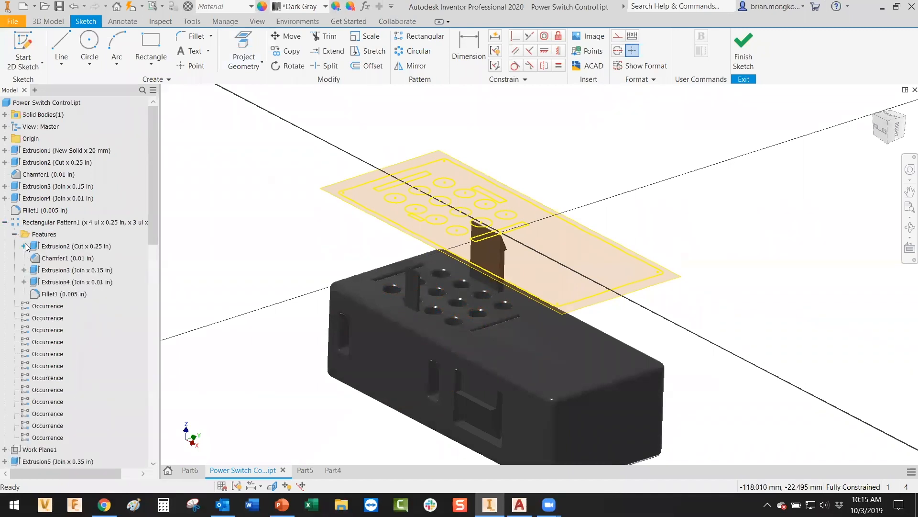
click(24, 246)
click(67, 260)
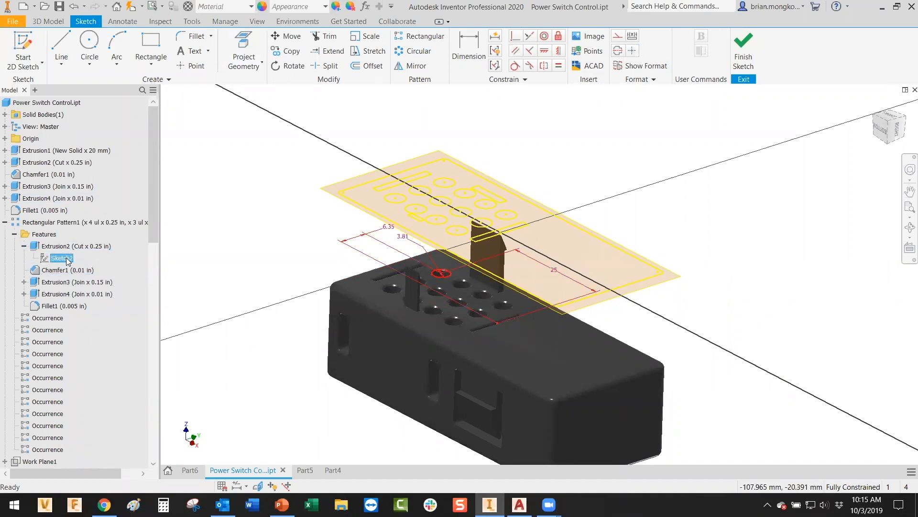
right_click(67, 261)
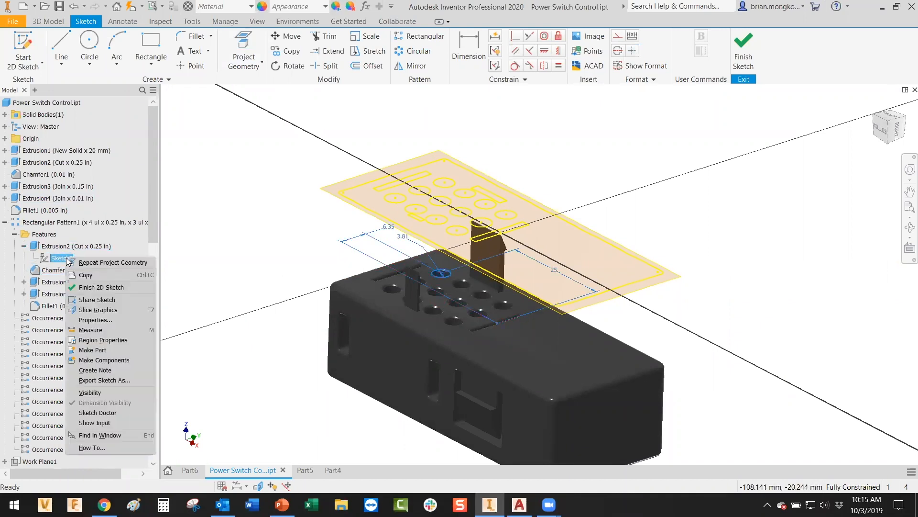
click(101, 276)
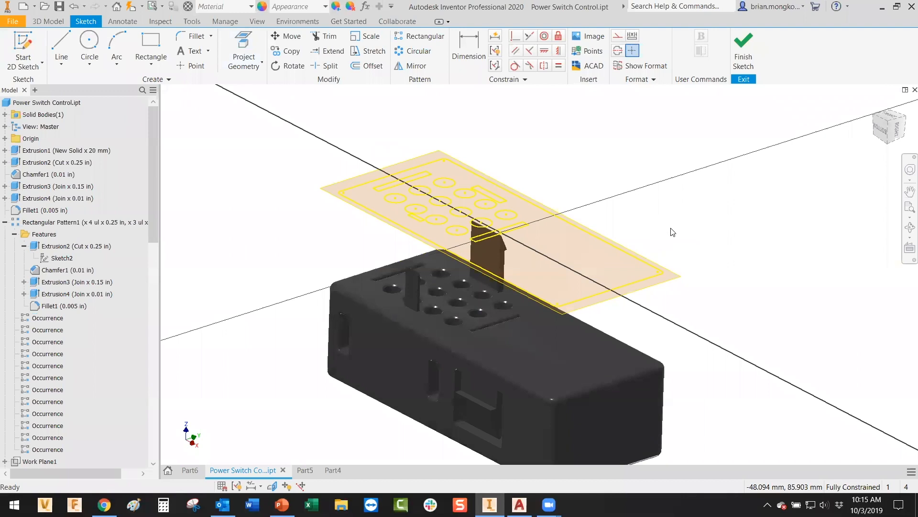
key(ctrl+v)
middle_drag(472, 128, 462, 138)
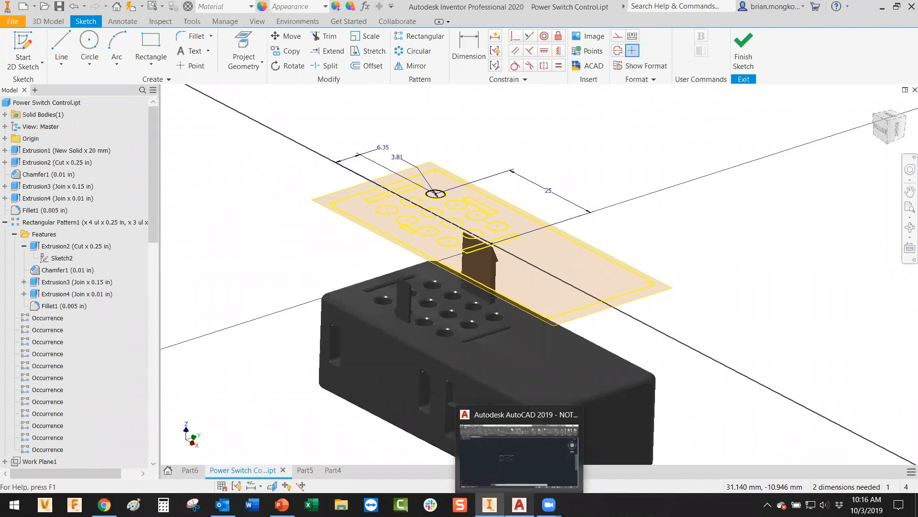
Switch to AutoCAD and copy the rectangle together with its two crossing diagonals
click(519, 504)
click(267, 228)
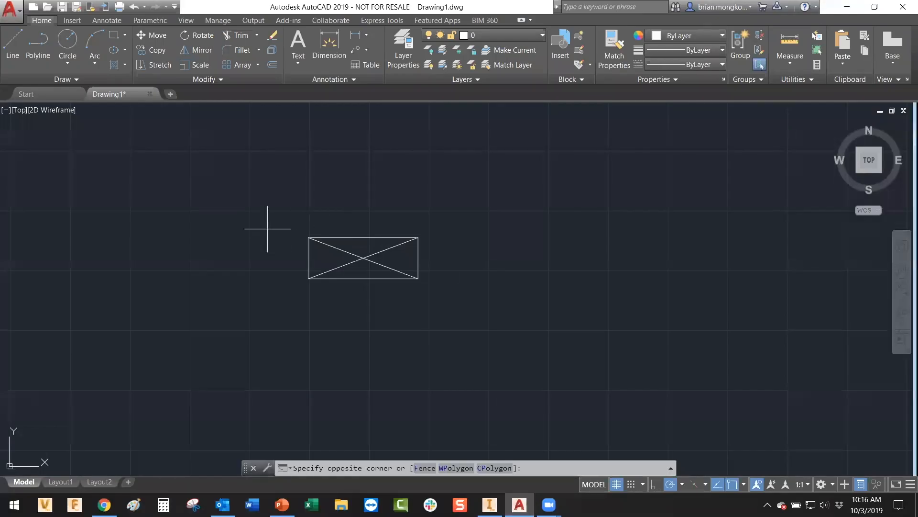
click(442, 299)
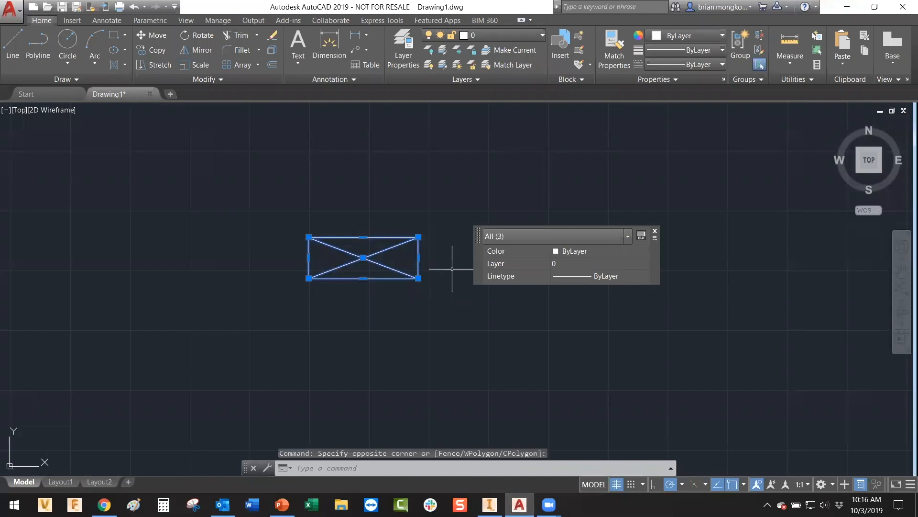
key(ctrl+c)
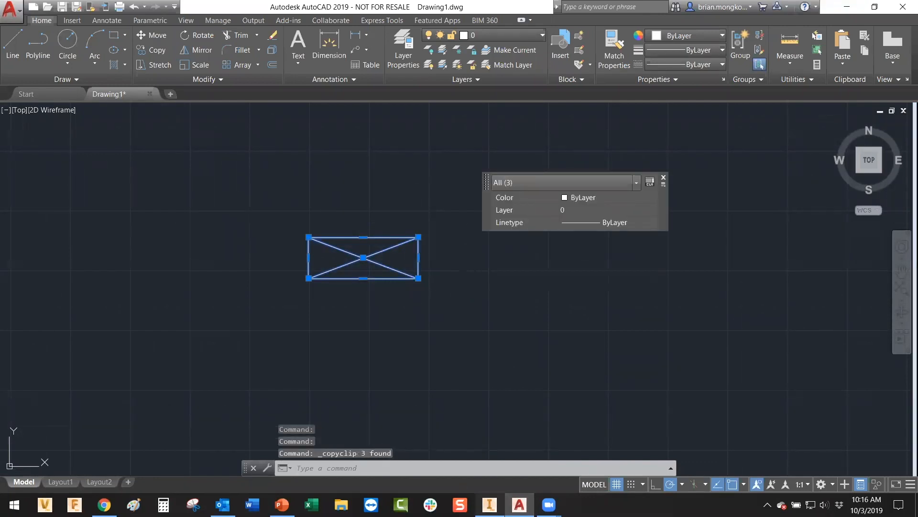
Switch to Inventor and paste the crossed rectangle into the Part6 sketch, above and between the middle and large circles
click(488, 503)
click(190, 470)
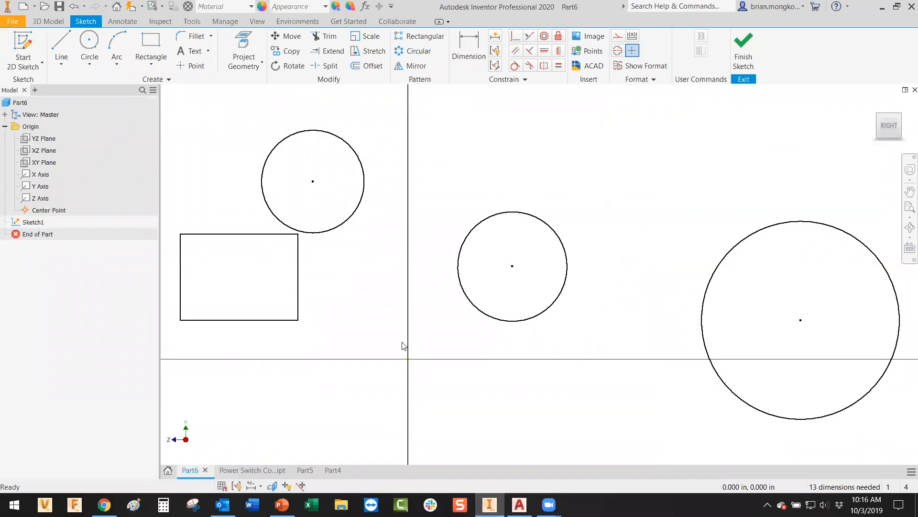
mouse_move(458, 349)
mouse_down()
mouse_move(484, 307)
mouse_move(595, 239)
mouse_move(672, 211)
mouse_move(679, 238)
mouse_up()
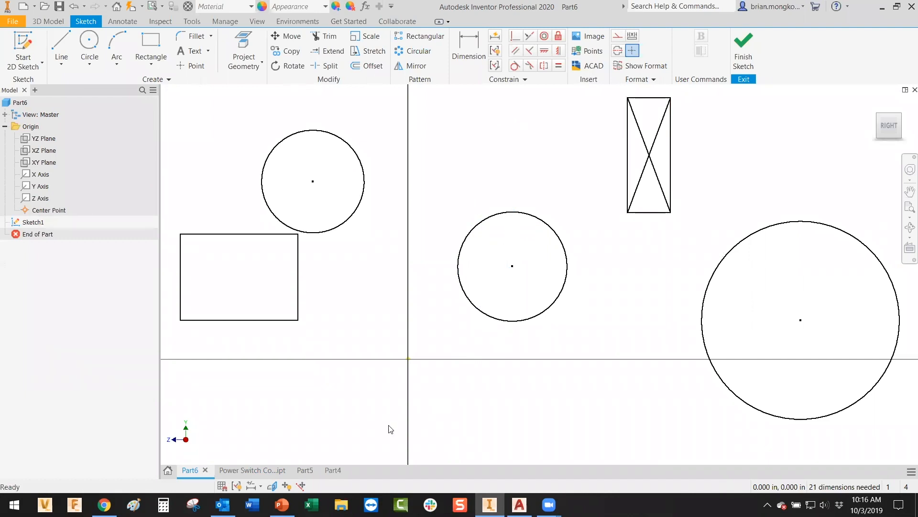
Show slide 8, "Fully Constrained Sketch", in PowerPoint, and return to the Part6 sketch in Inventor
click(244, 473)
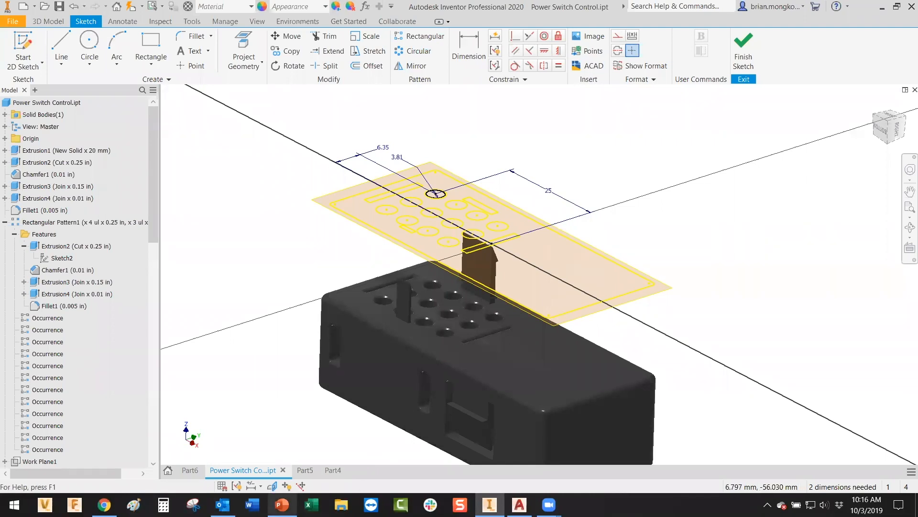
click(281, 504)
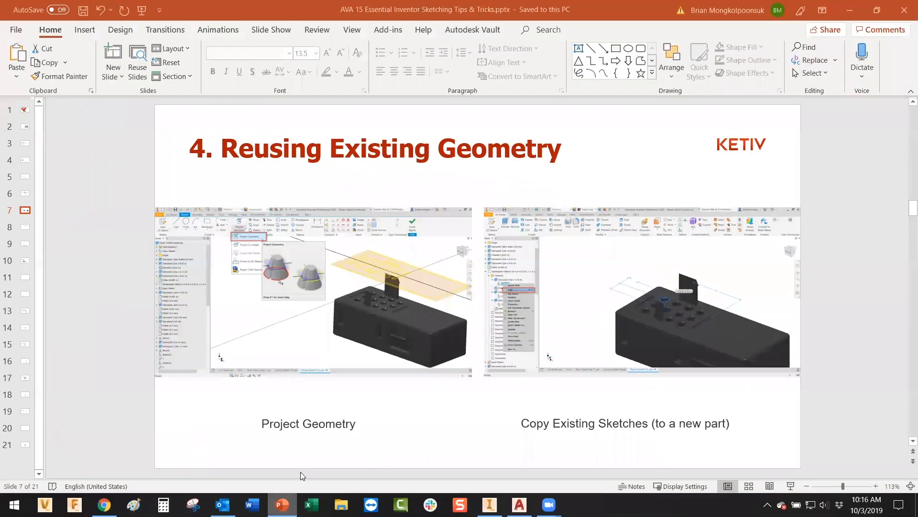
click(26, 228)
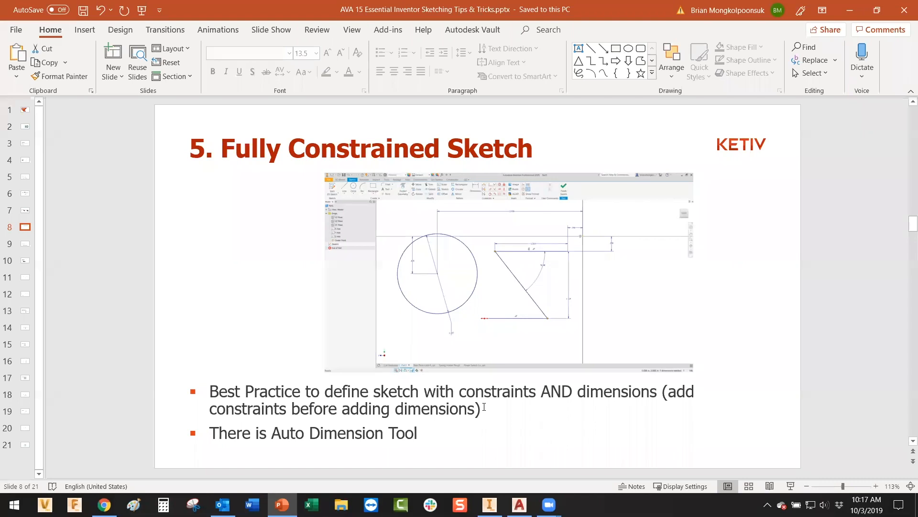
click(489, 504)
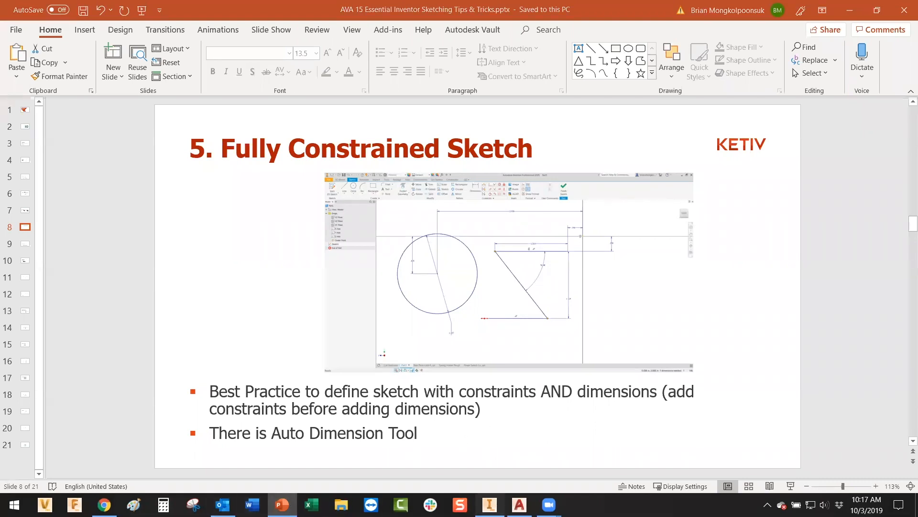
key(ctrl+Tab)
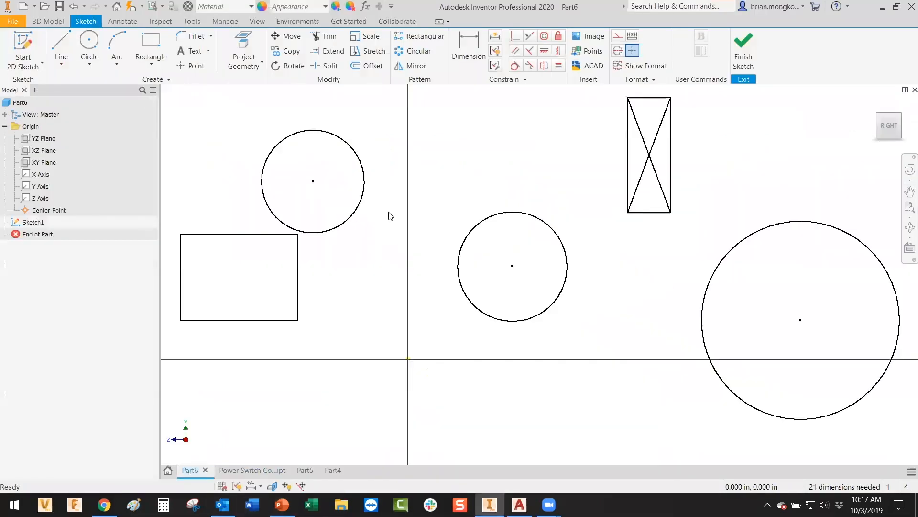
Delete the middle circle, the large circle and the crossed rectangle from the Part6 sketch
middle_drag(388, 215, 415, 150)
scroll(505, 213, up, 4)
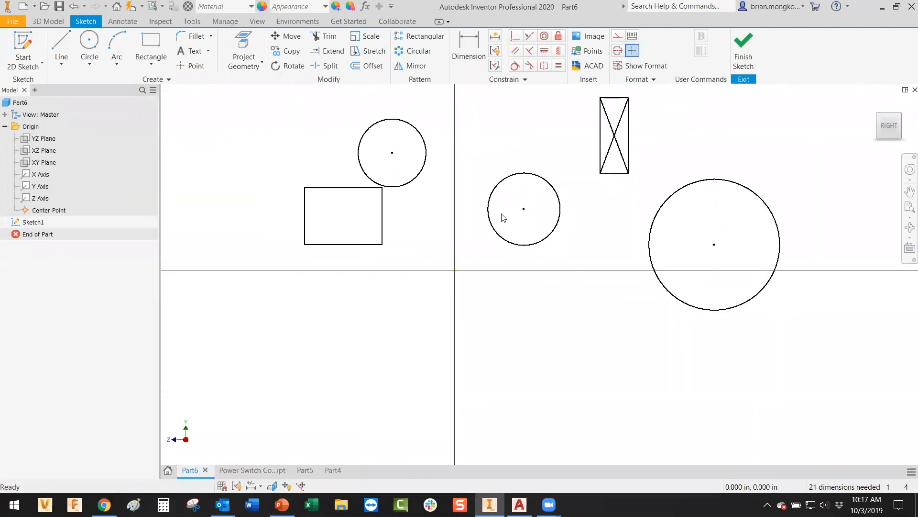
drag(444, 147, 670, 362)
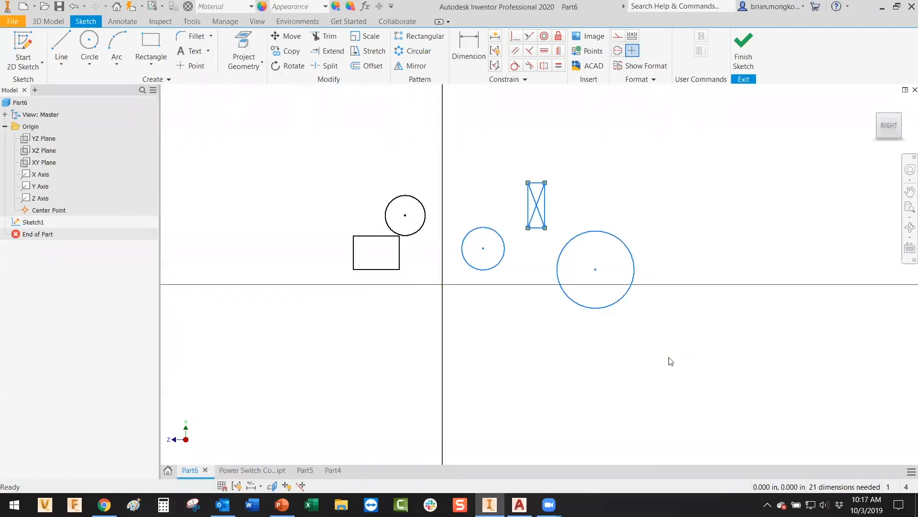
key(Delete)
scroll(382, 238, up, 3)
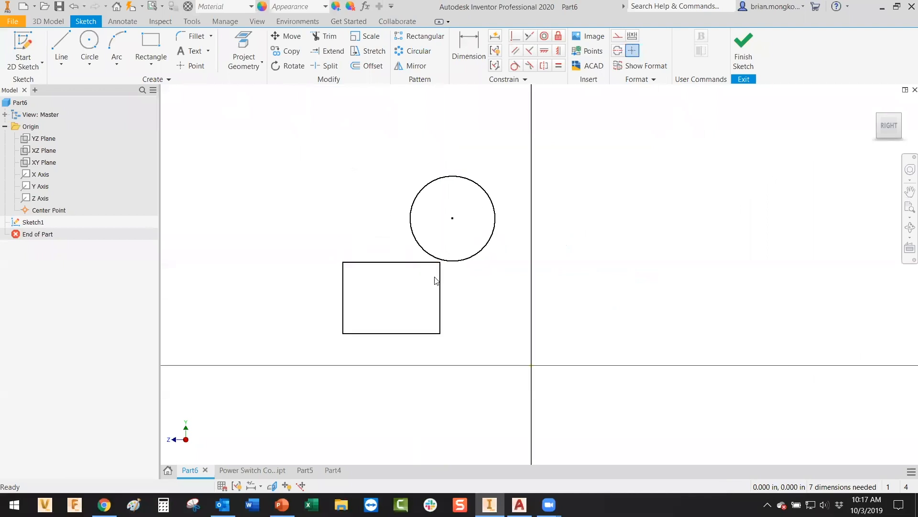
Move the remaining circle to the opposite side of the vertical axis from the rectangle, and select the origin's Center Point
mouse_move(453, 221)
mouse_down()
mouse_move(483, 216)
mouse_move(661, 242)
mouse_move(666, 286)
mouse_move(617, 275)
mouse_move(620, 288)
mouse_up()
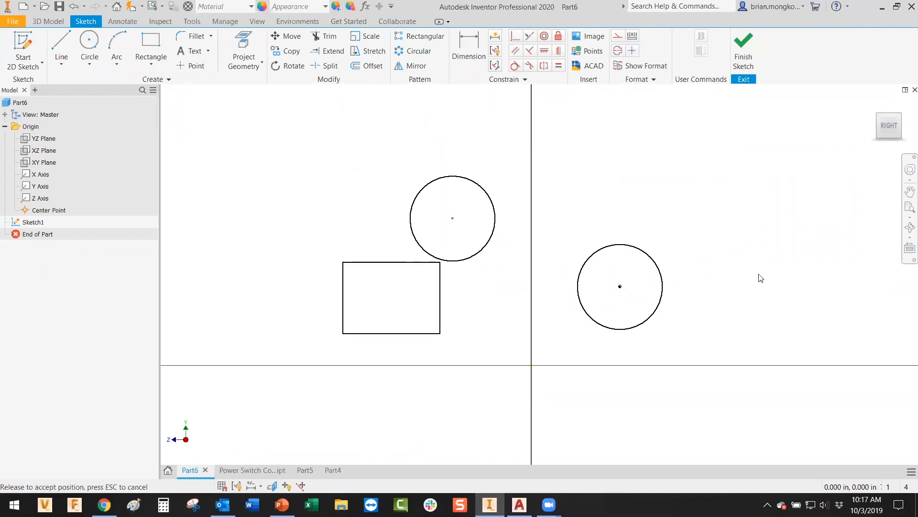
middle_drag(766, 264, 729, 263)
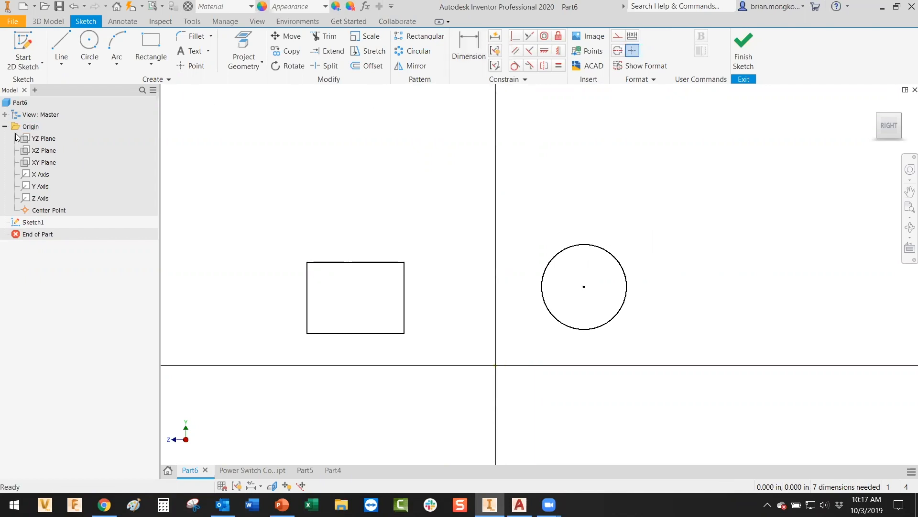
click(33, 211)
right_click(34, 211)
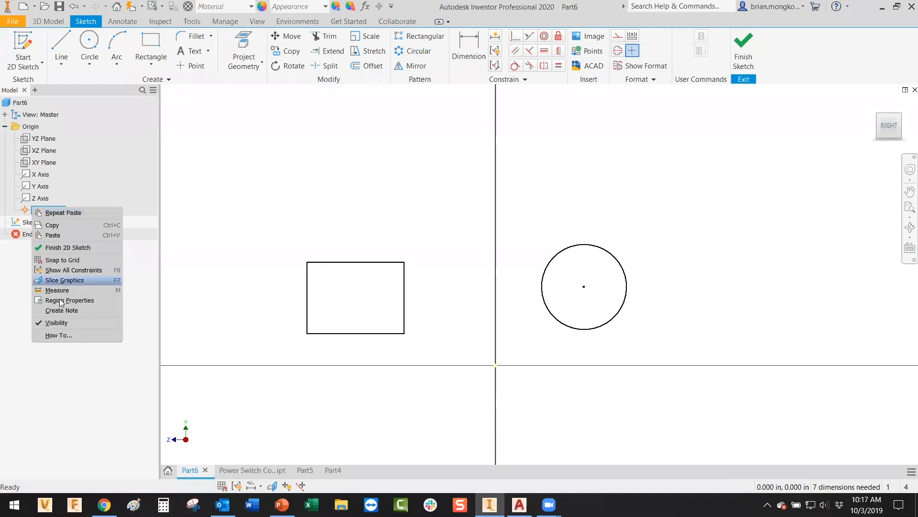
key(Escape)
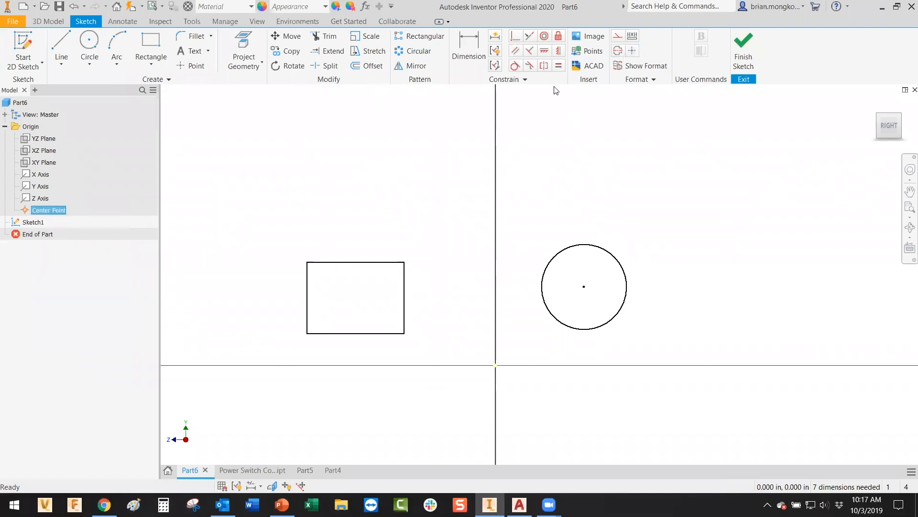
Dimension the horizontal distance from the sketch origin to the circle's centre as 5 in
click(469, 54)
click(584, 287)
click(496, 365)
click(524, 207)
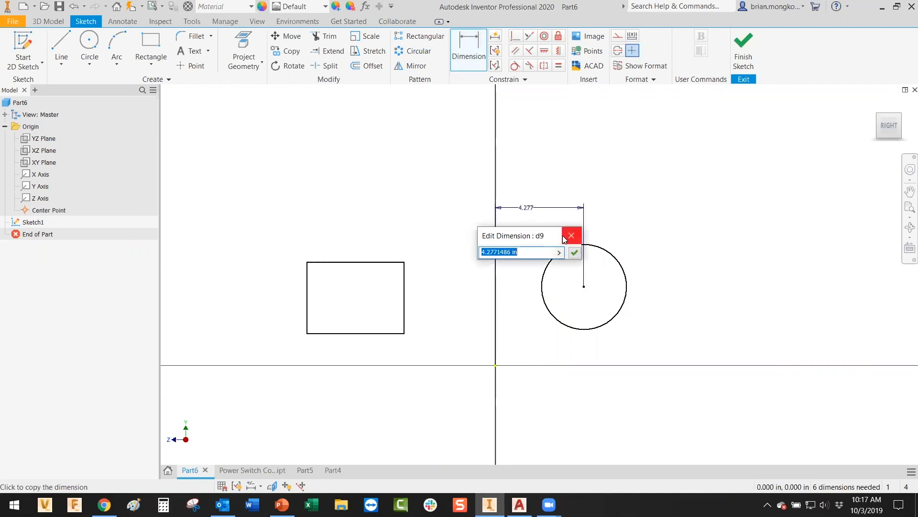
text(5)
key(Return)
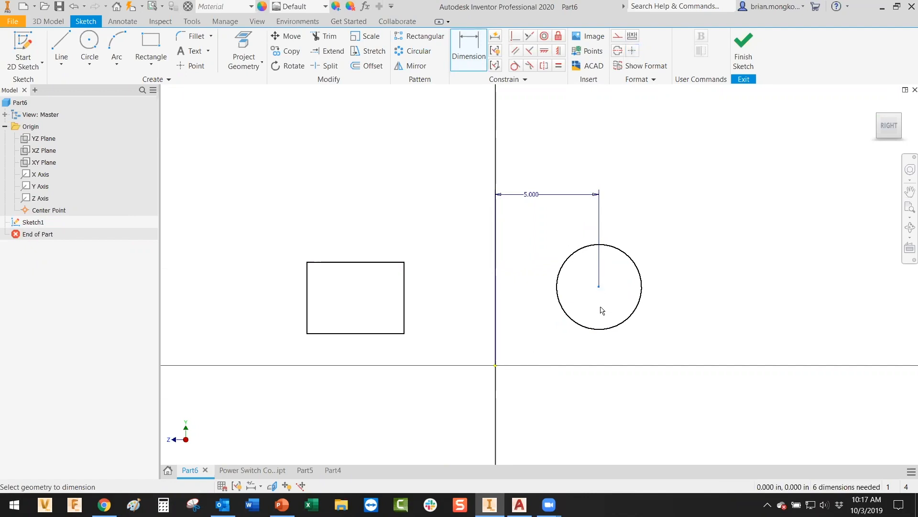
click(599, 288)
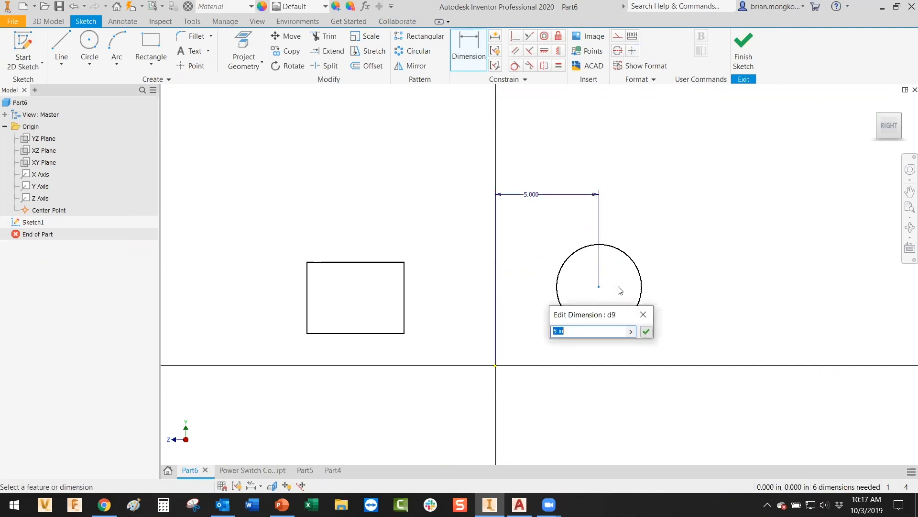
click(643, 314)
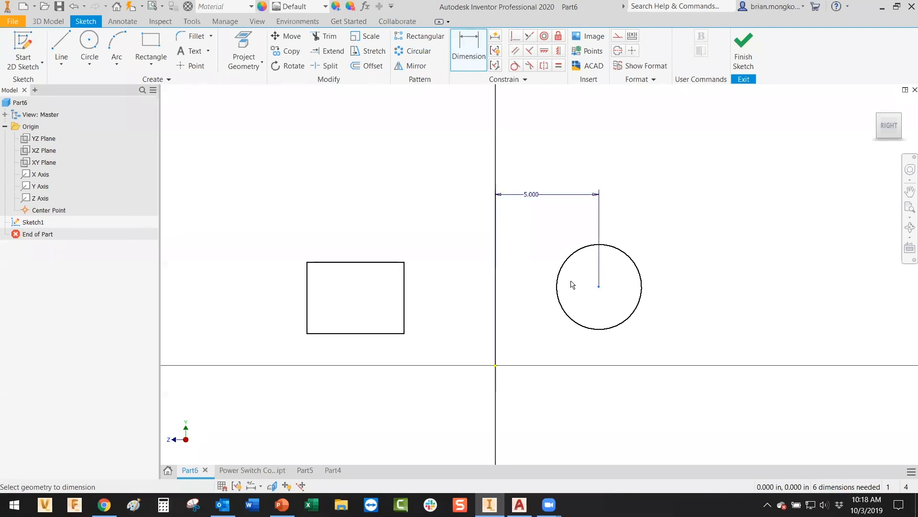
click(602, 288)
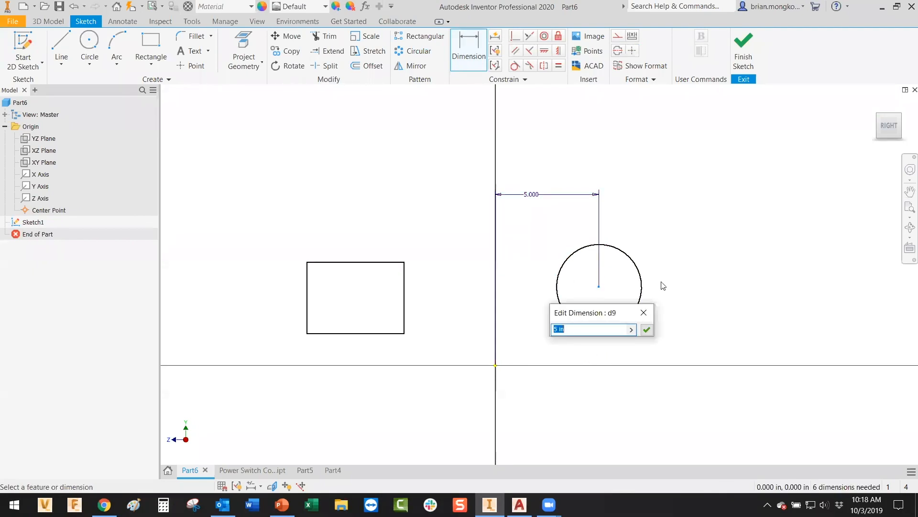
click(645, 311)
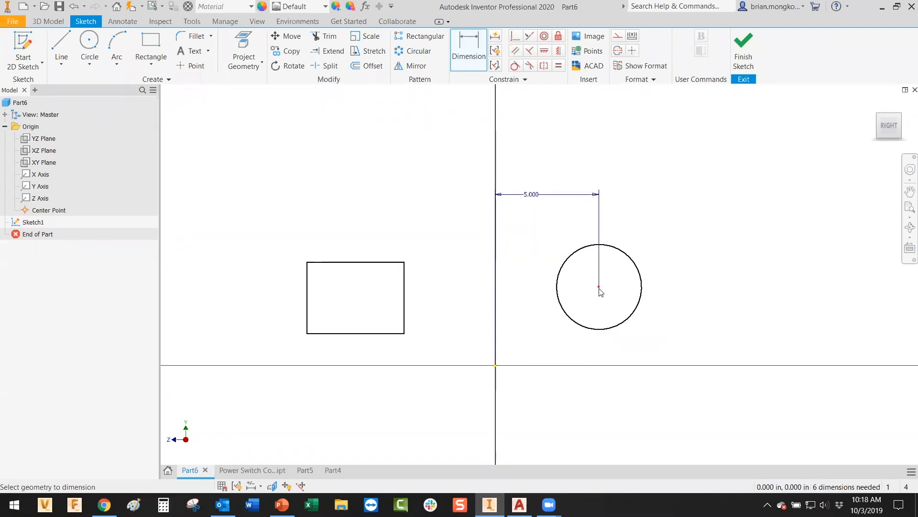
click(566, 200)
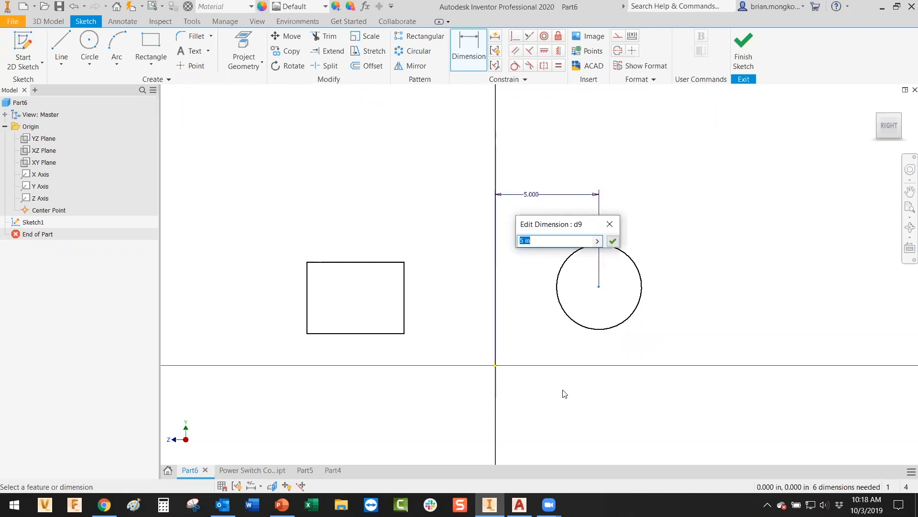
click(613, 241)
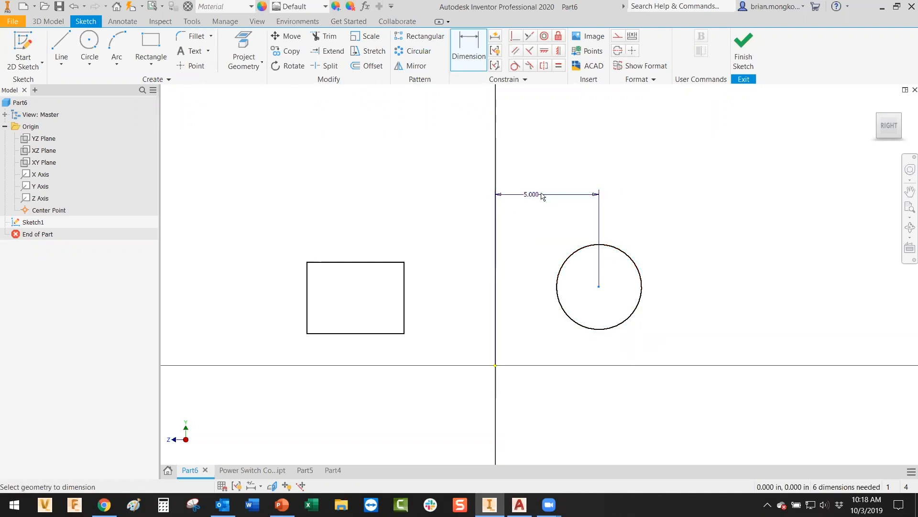
double_click(540, 197)
click(586, 242)
click(639, 263)
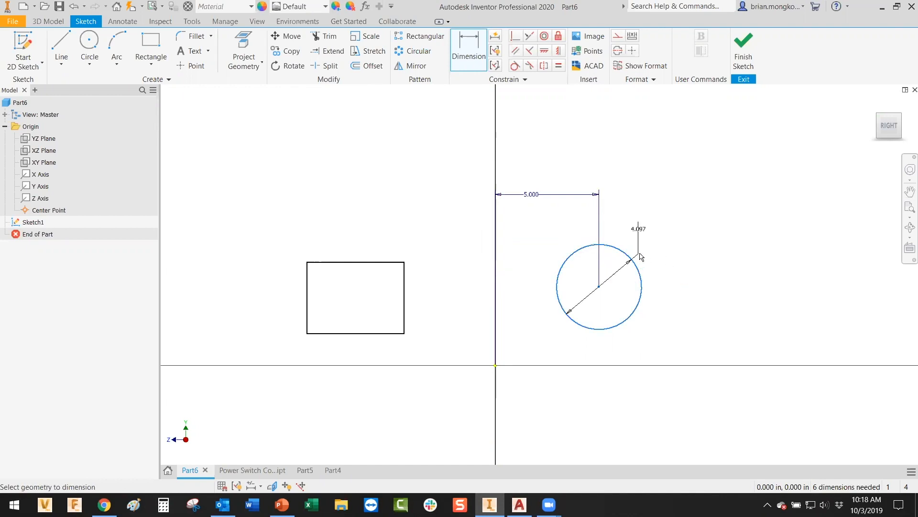
key(Escape)
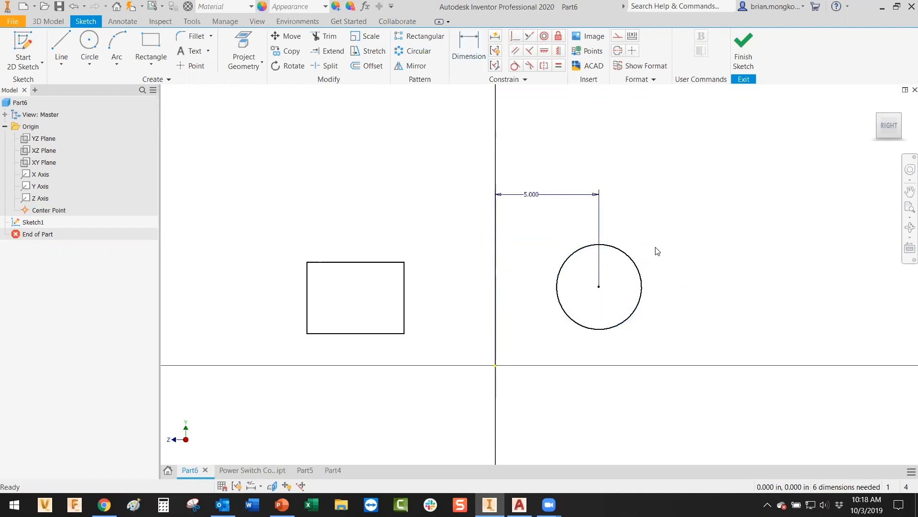
Nudge the circle to test its remaining freedom, and dimension its centre 4 in above the horizontal axis
mouse_move(599, 287)
mouse_down()
mouse_move(608, 237)
mouse_move(599, 368)
mouse_move(606, 213)
mouse_move(597, 311)
mouse_move(693, 293)
mouse_move(531, 295)
mouse_move(576, 269)
mouse_move(582, 284)
mouse_up()
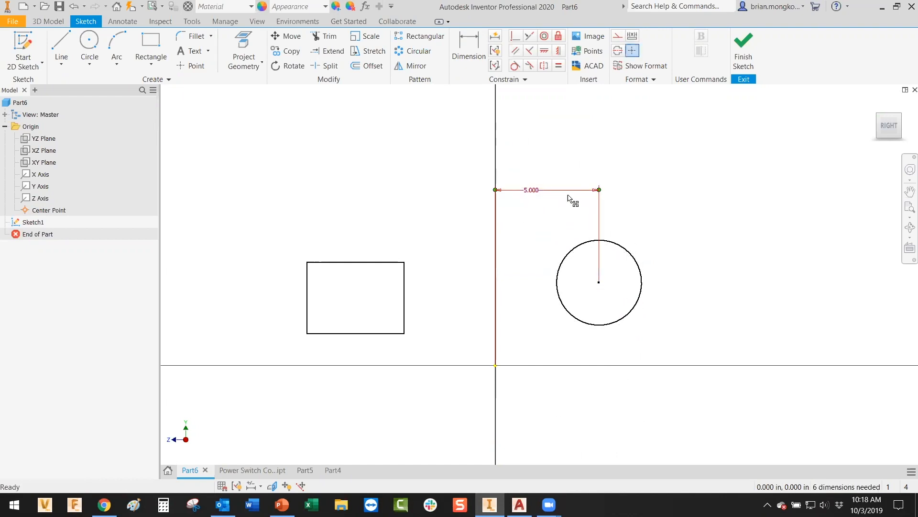
key(d)
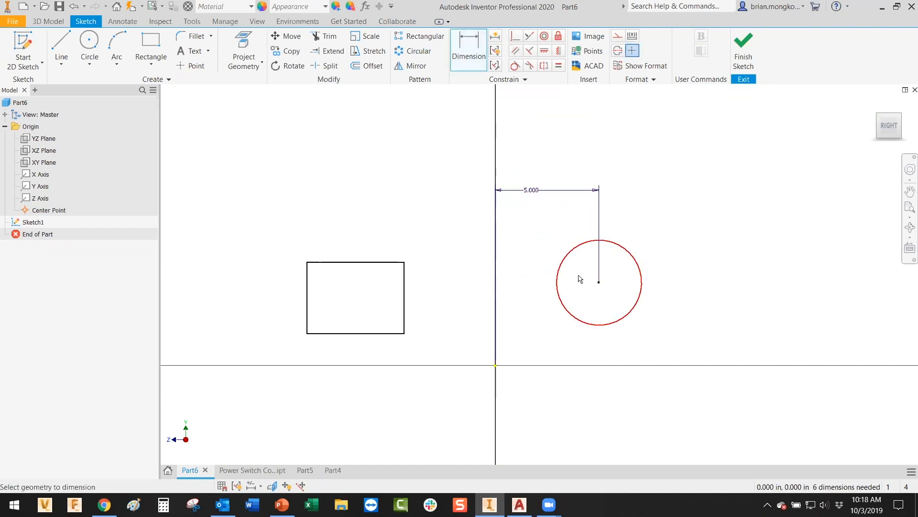
click(599, 283)
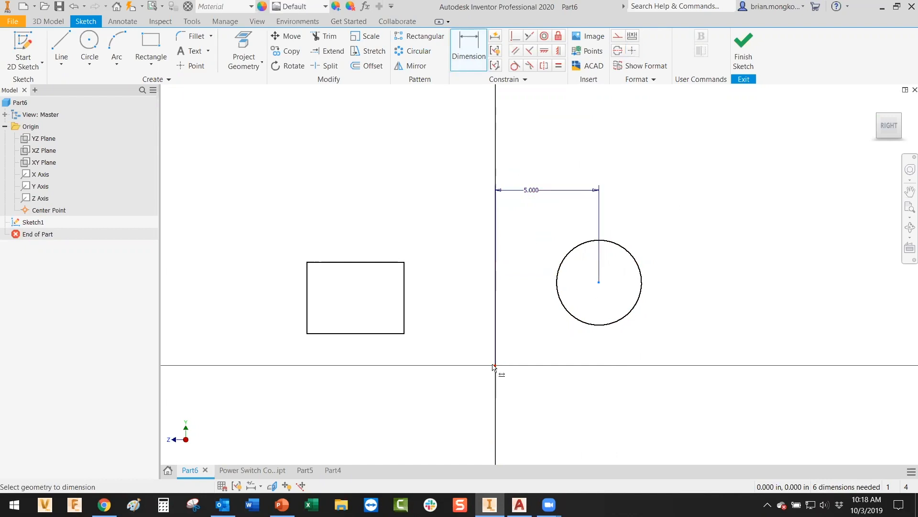
click(588, 365)
click(668, 337)
text(4)
key(Return)
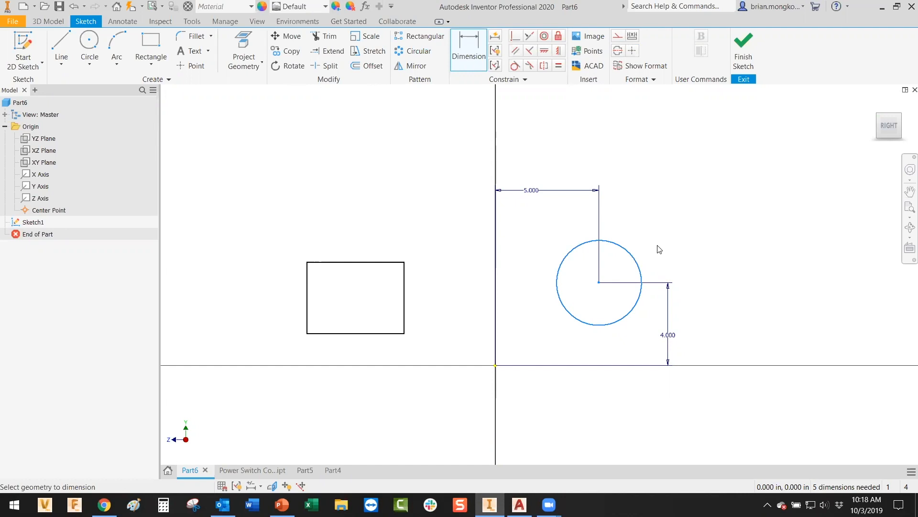
Enlarge the circle by its edge and dimension its diameter as 6 in, testing whether the edge still moves
key(Escape)
mouse_move(630, 252)
mouse_down()
mouse_move(658, 224)
mouse_move(641, 240)
mouse_up()
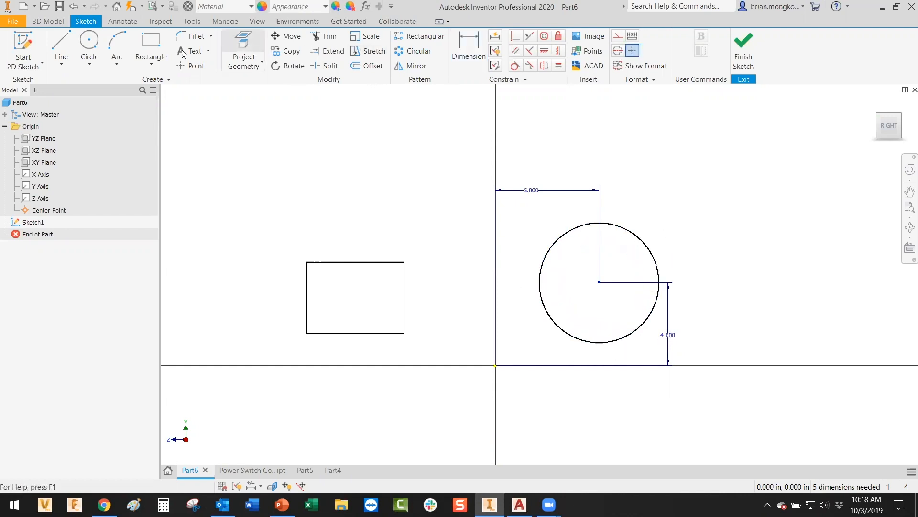
click(469, 51)
click(627, 229)
click(670, 158)
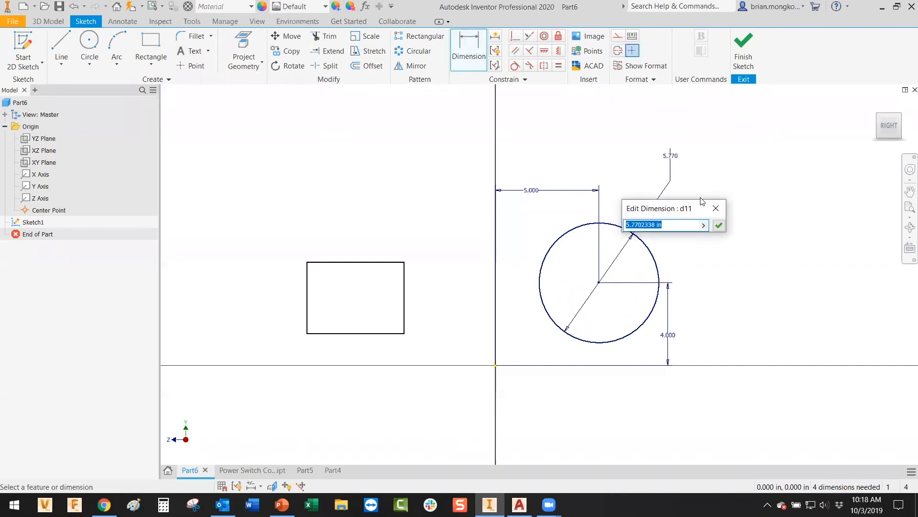
text(6)
key(Return)
click(653, 252)
key(Escape)
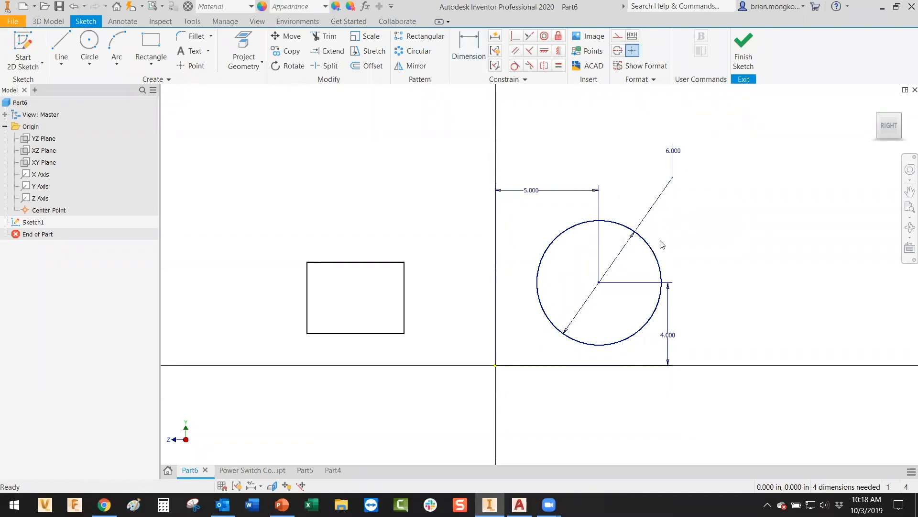
mouse_move(654, 250)
mouse_down()
mouse_move(668, 256)
mouse_move(702, 238)
mouse_move(669, 251)
mouse_up()
Review slides 7 and 8 in PowerPoint, and return to the Part6 sketch in Inventor
click(281, 504)
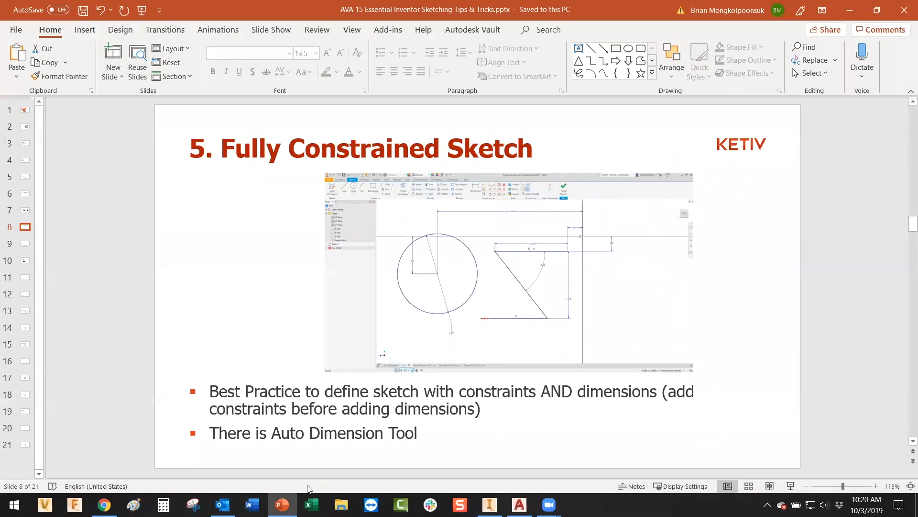
click(25, 245)
click(24, 220)
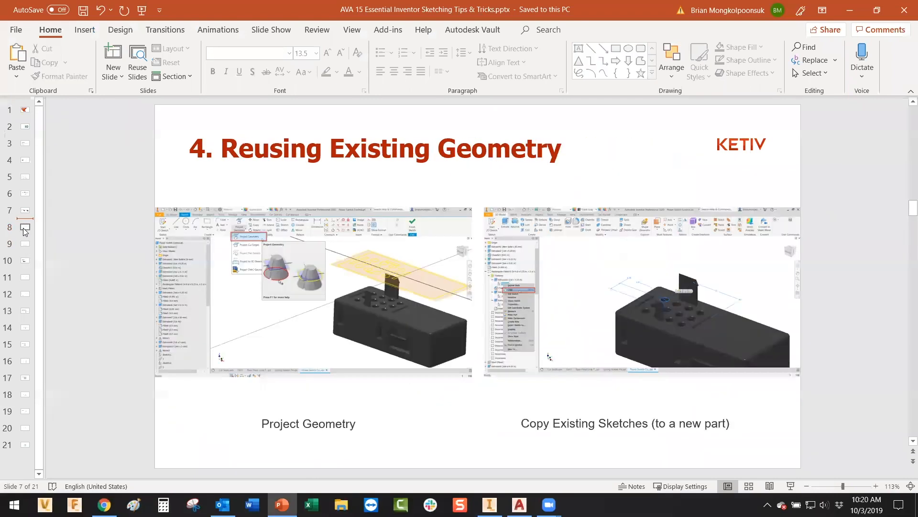
click(25, 229)
click(490, 504)
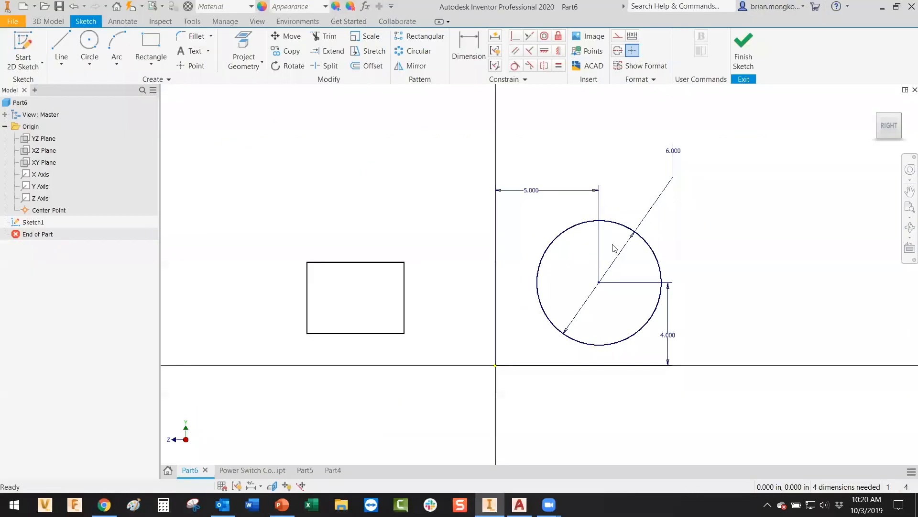
Undo the circle's diameter dimension and apply Auto Dimension to the whole sketch with both Dimensions and Constraints enabled
key(ctrl+z)
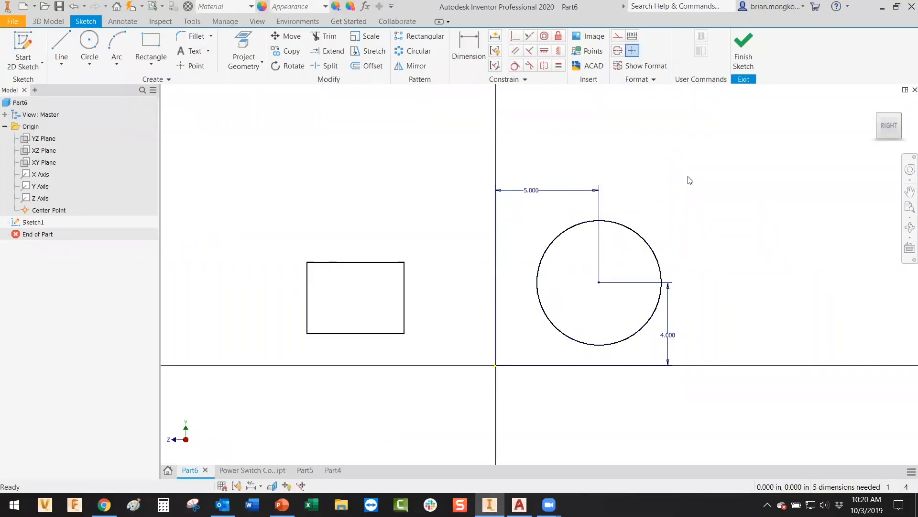
click(498, 40)
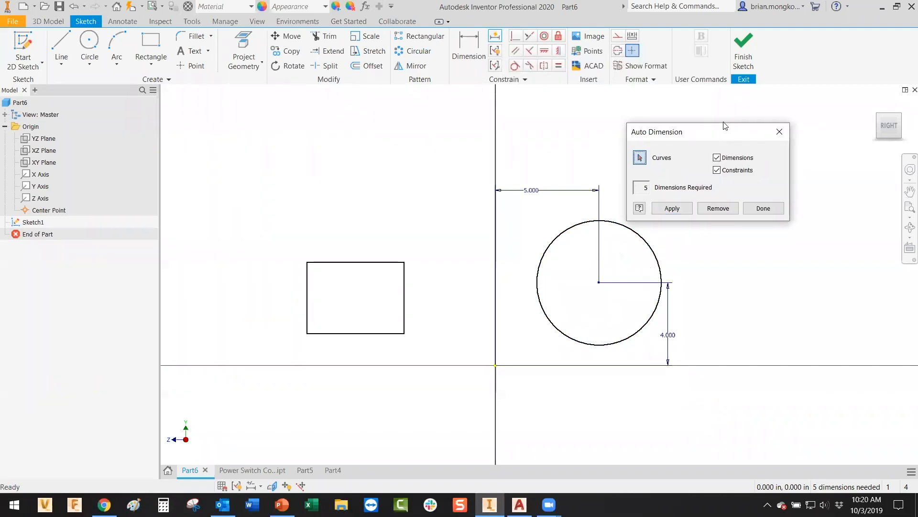
drag(725, 126, 753, 111)
click(707, 194)
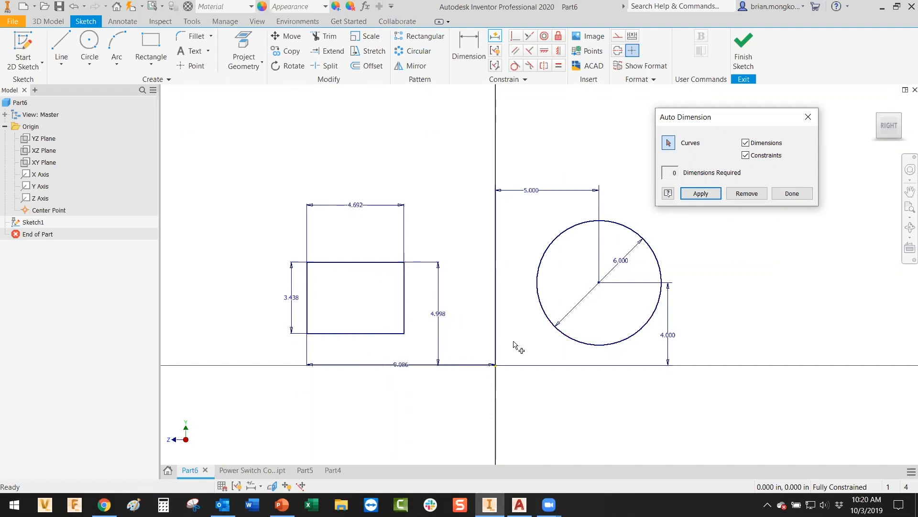
click(783, 195)
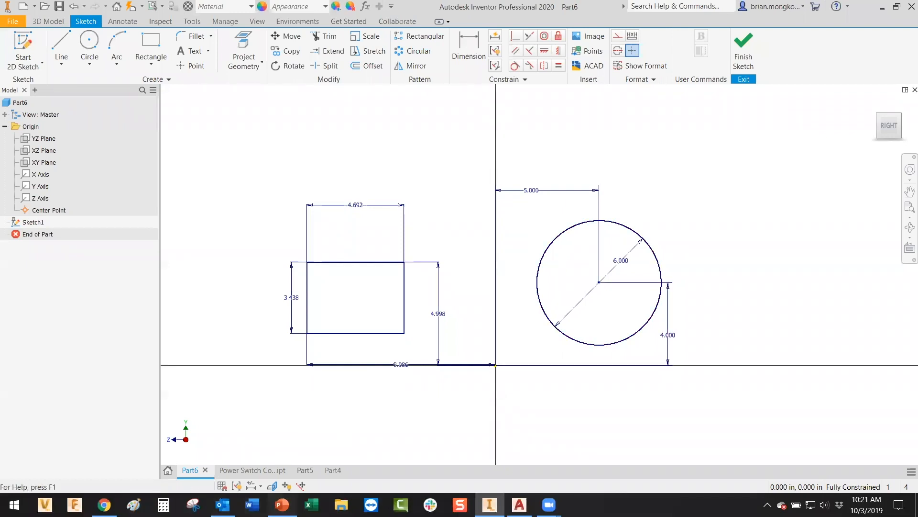
Show slide 9, "Display Degrees of Freedom (DOF)", in PowerPoint, and back in Inventor delete the circle's 5 in horizontal dimension
click(282, 505)
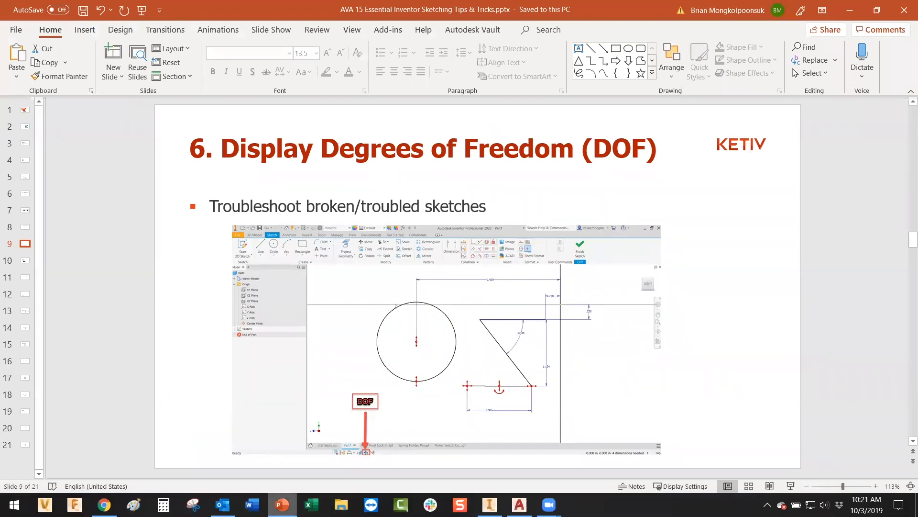
key(alt+Tab)
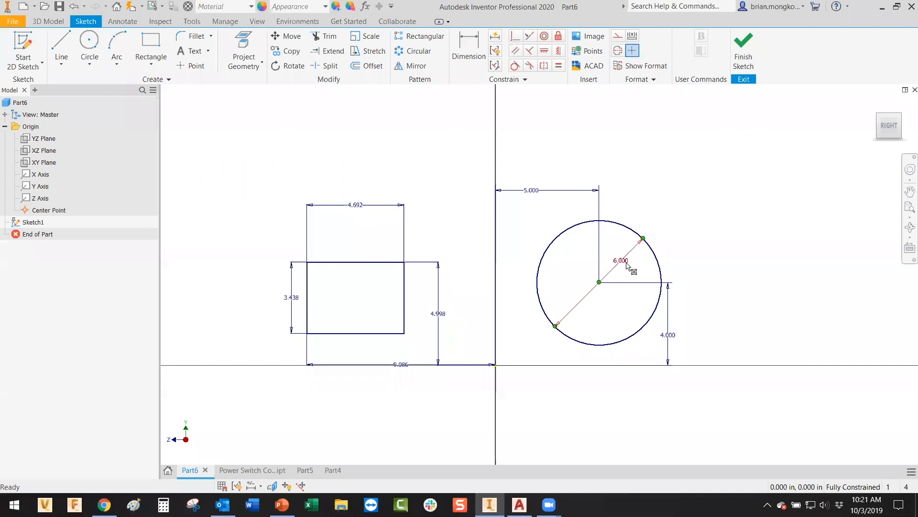
click(562, 190)
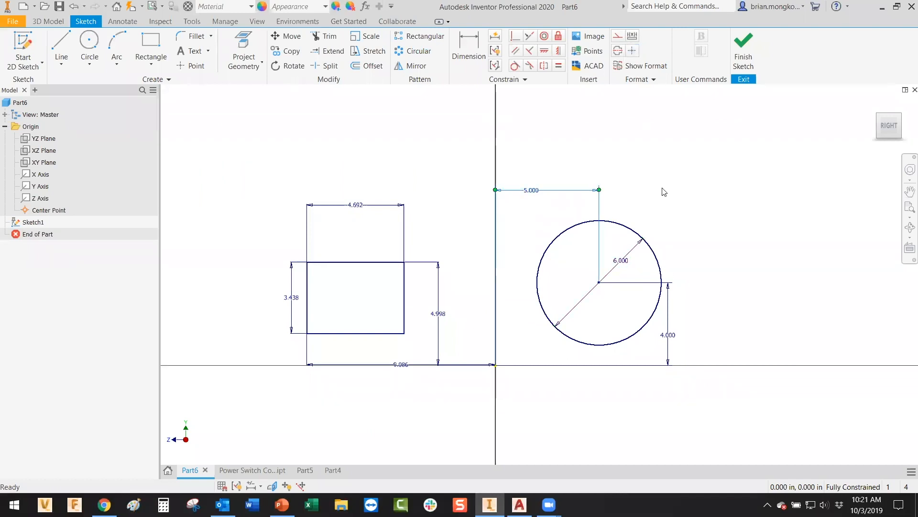
key(Delete)
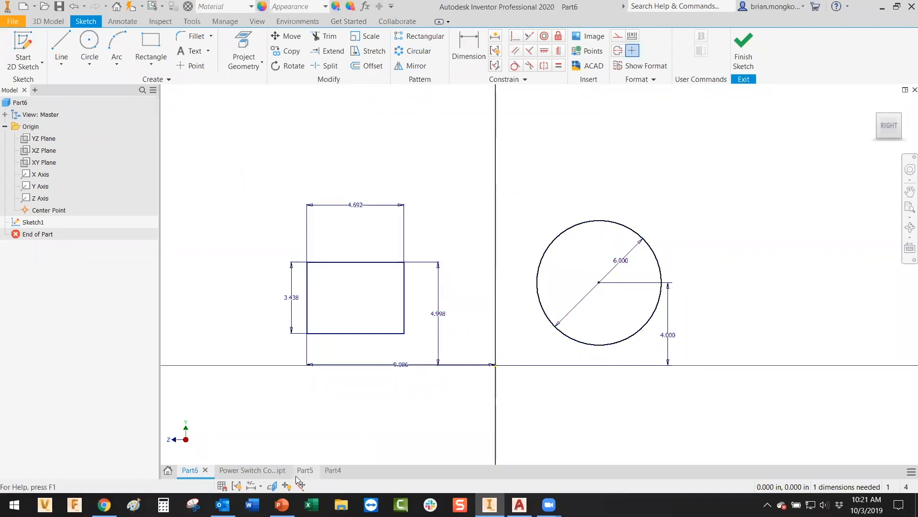
Display all degrees of freedom in the sketch and move the circle horizontally by its center, away from the rectangle
click(287, 486)
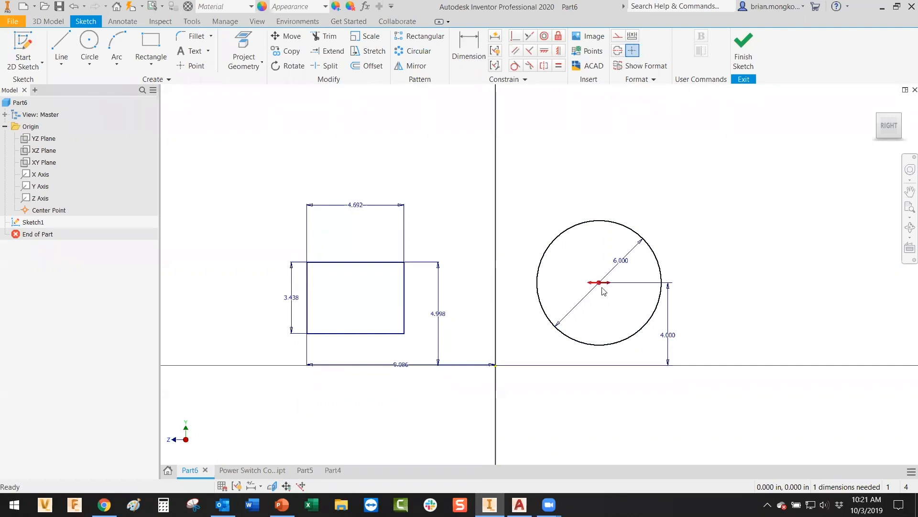
drag(601, 286, 647, 281)
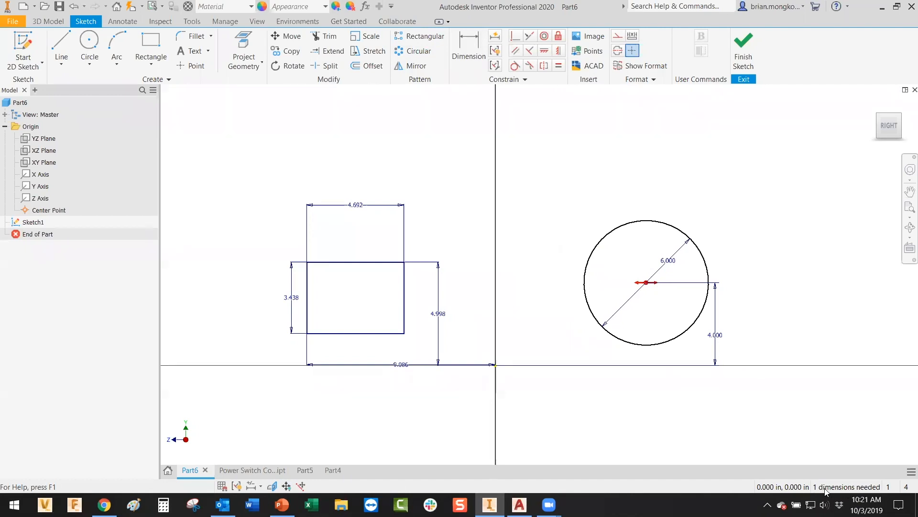
Delete the circle's 4 in vertical dimension and move the circle by its center toward the vertical axis
click(716, 306)
key(Delete)
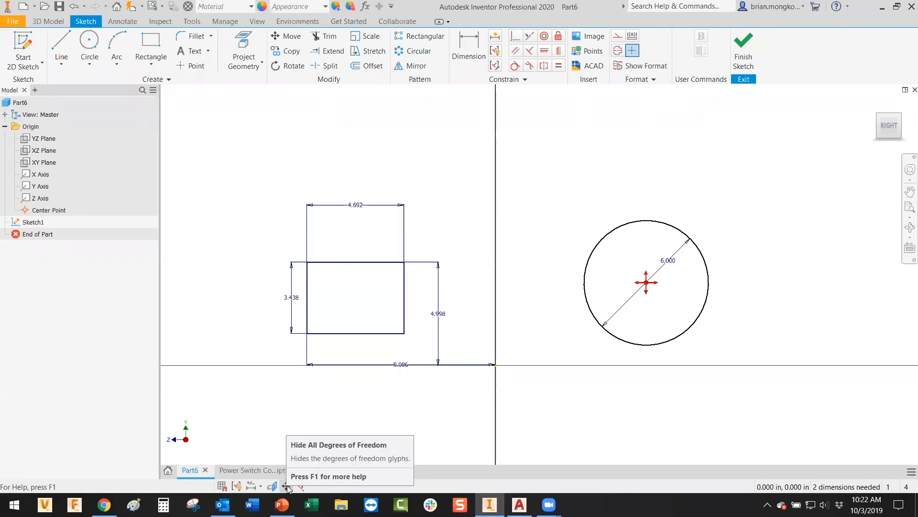
drag(646, 282, 569, 277)
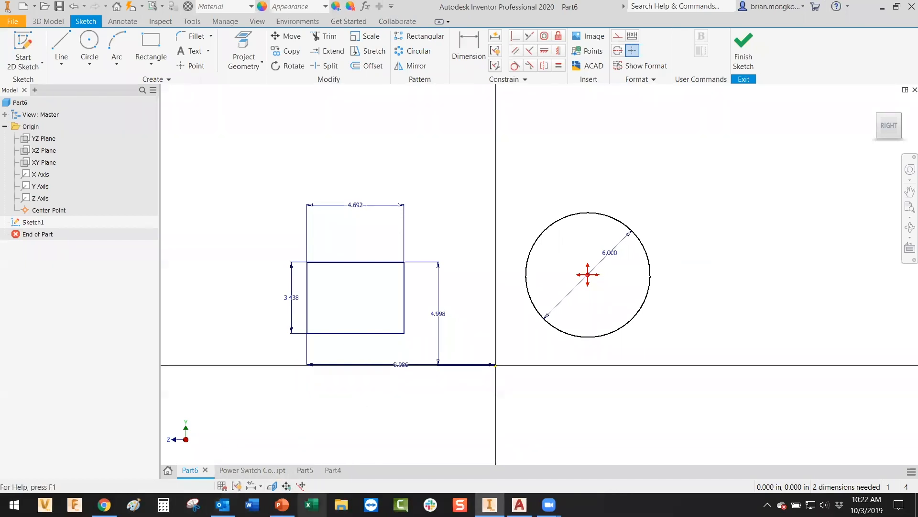
Show slide 10, "Sketching with Relaxed Mode", in PowerPoint, and return to the Part6 sketch in Inventor
click(282, 504)
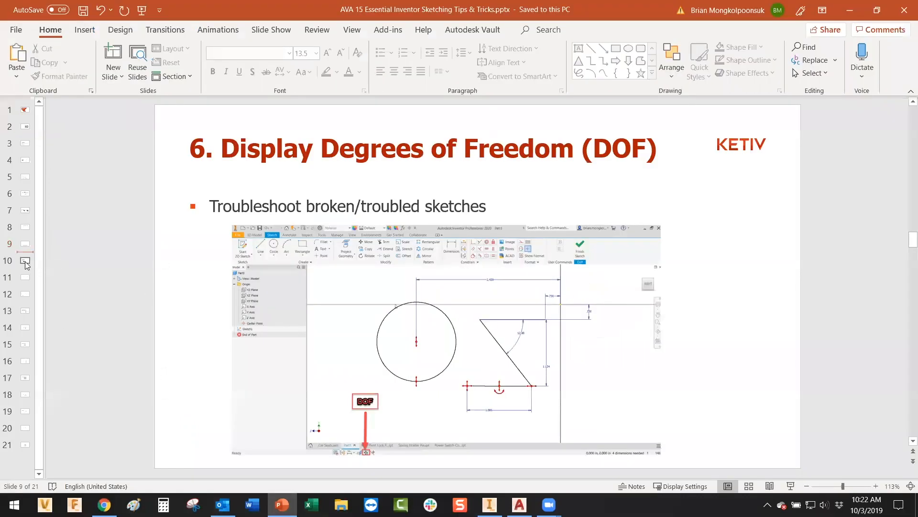
click(24, 261)
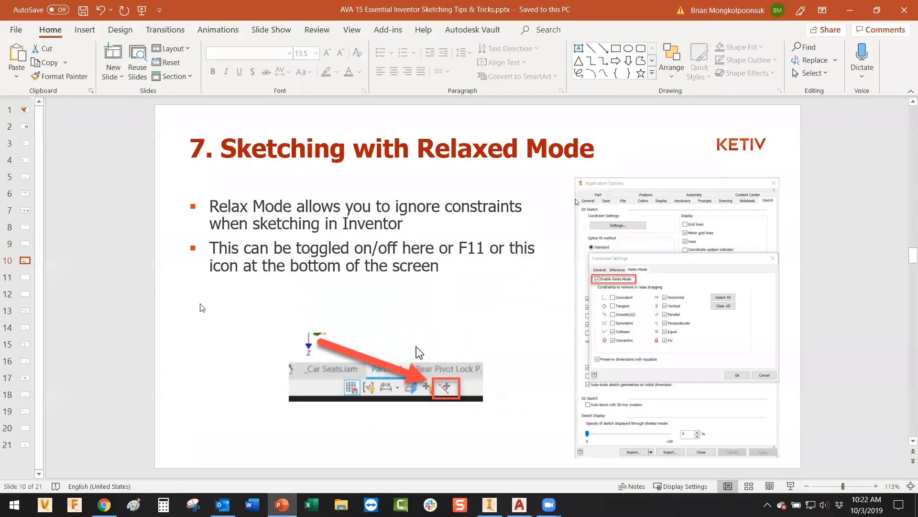
click(282, 504)
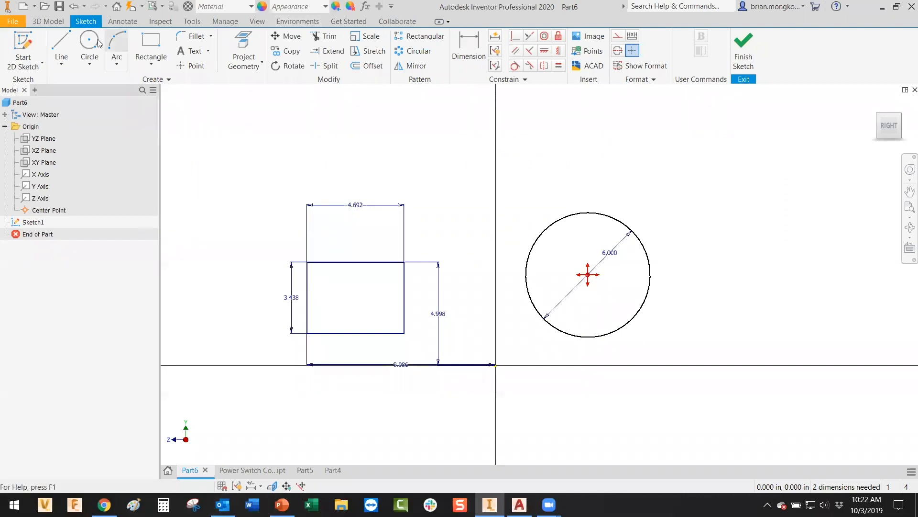
Sketch a vertical line about 3 in long beyond the circle's upper side, away from the rectangle
click(62, 47)
click(701, 154)
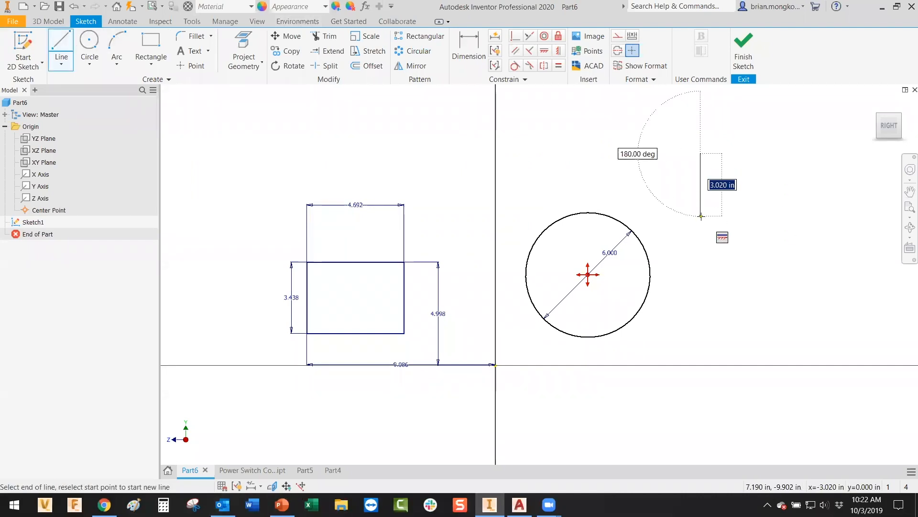
click(701, 216)
key(Escape)
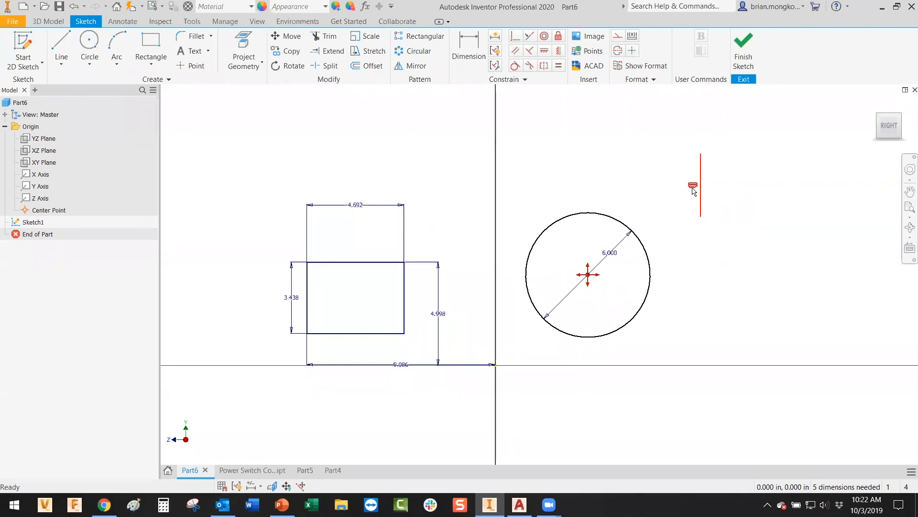
Move the vertical line farther from the circle and stretch it by its lower endpoint, testing its vertical constraint
drag(702, 216, 723, 255)
drag(722, 213, 757, 220)
drag(761, 257, 756, 233)
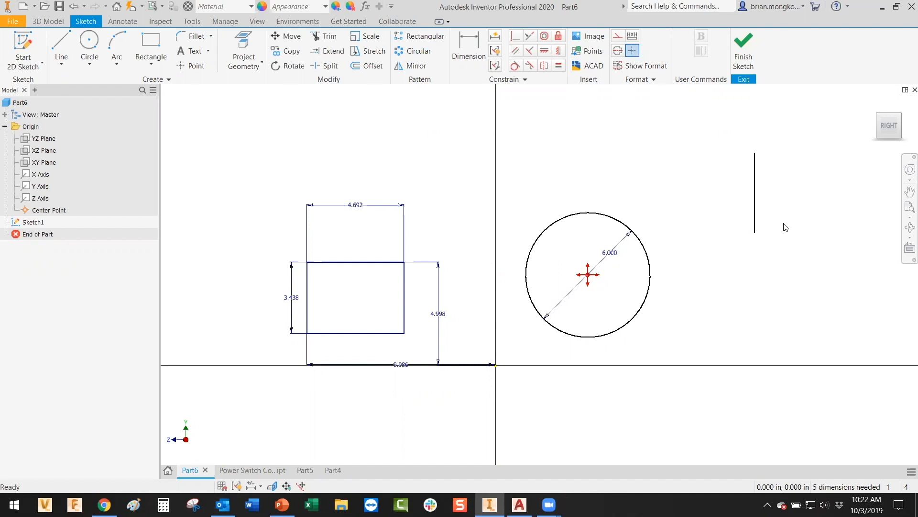
Turn on Relax Mode and pull the vertical line's lower endpoint sideways to tilt the line
click(302, 485)
mouse_move(755, 233)
mouse_down()
mouse_move(786, 224)
mouse_move(787, 232)
mouse_up()
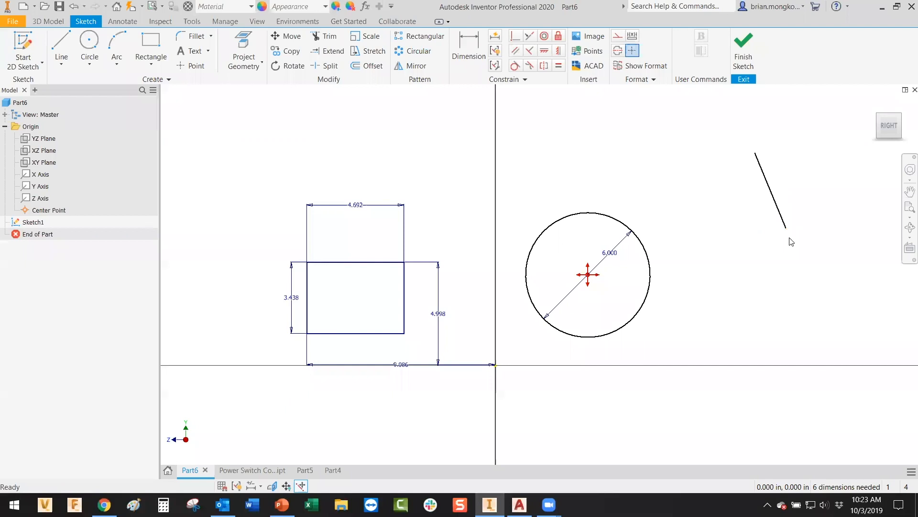
Review the Relax Mode options of the 2D sketch constraint settings in Application Options
click(192, 21)
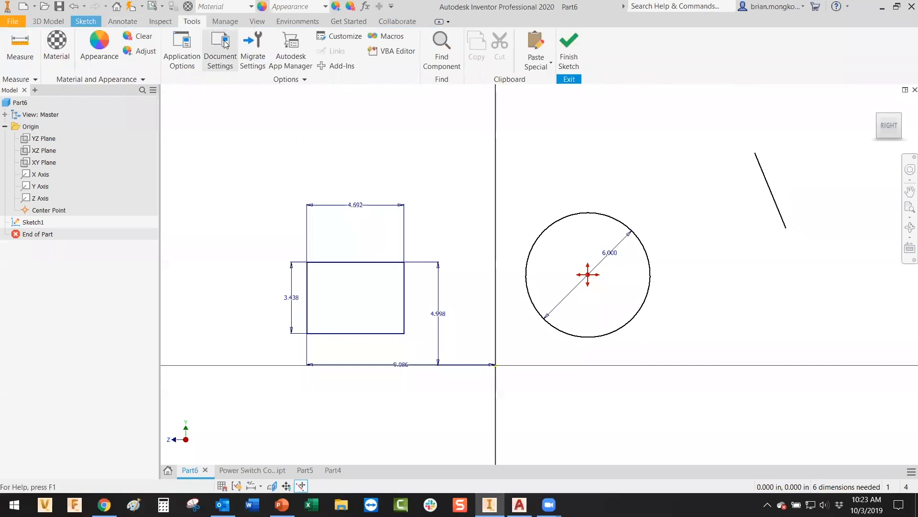
click(225, 43)
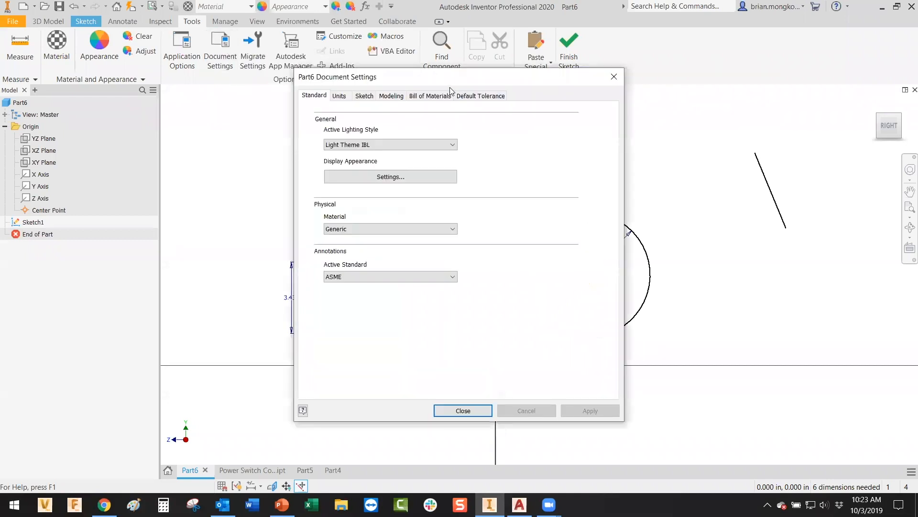
click(614, 76)
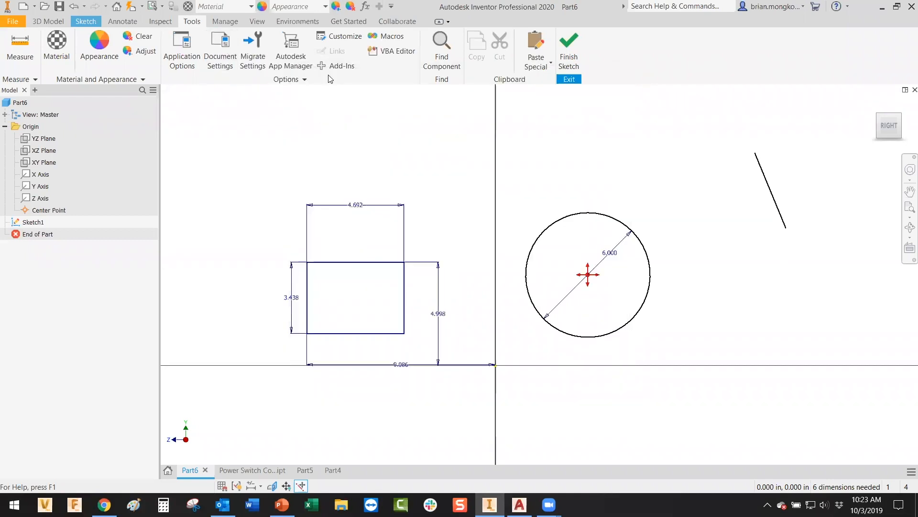
click(178, 48)
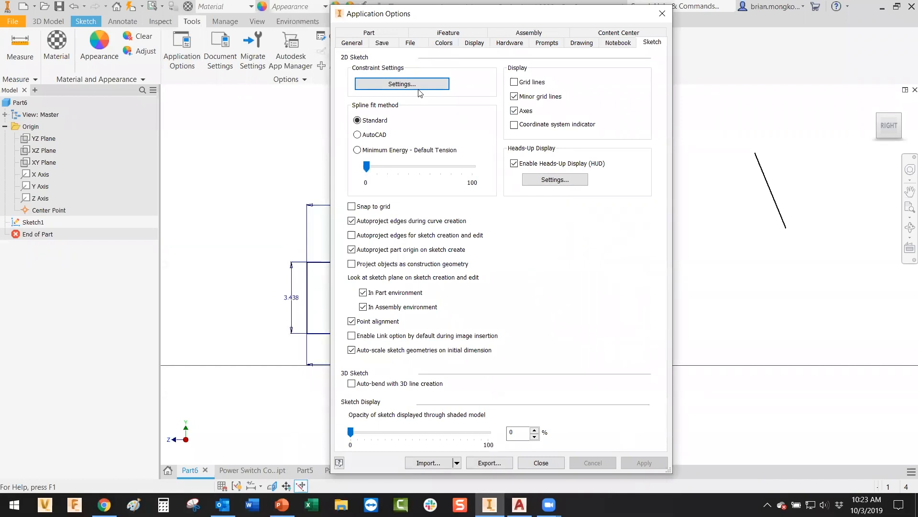
click(427, 88)
click(442, 159)
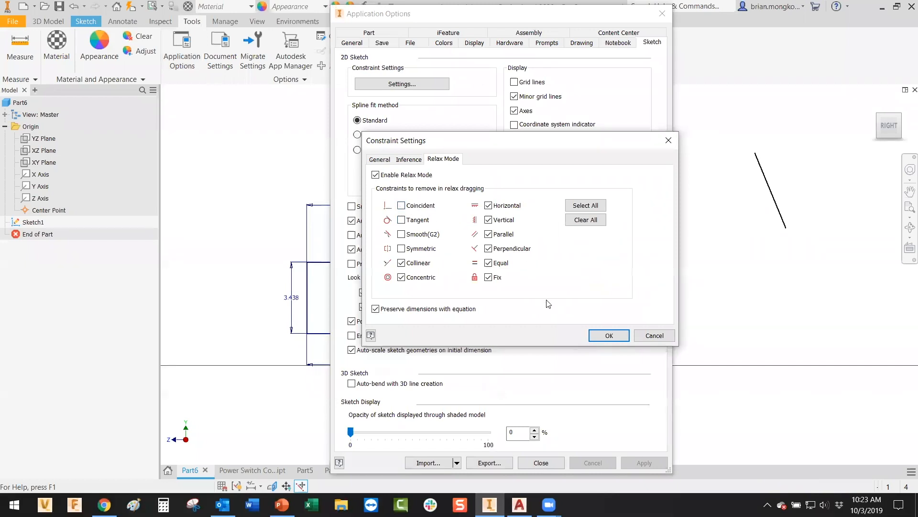
click(609, 334)
click(662, 13)
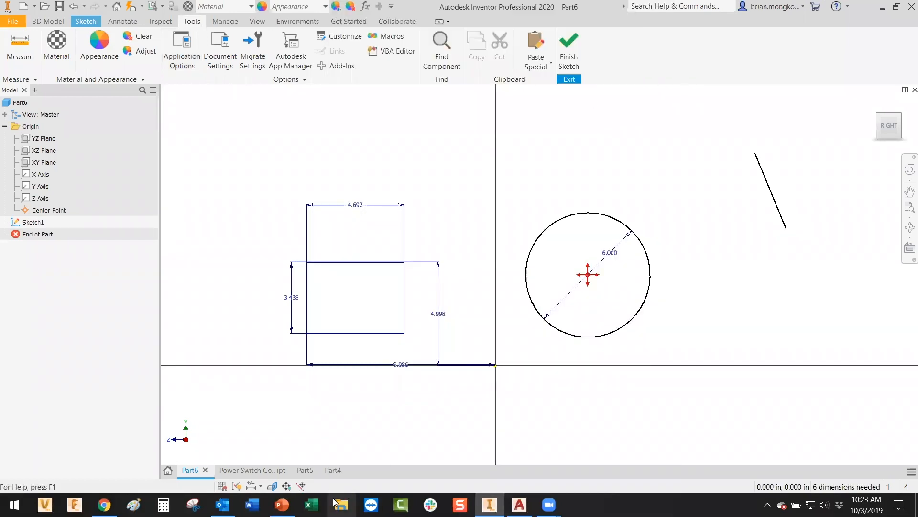
Show slide 11, "Display Dimension Unit Value", in PowerPoint, and return to the Part6 sketch in Inventor
click(282, 504)
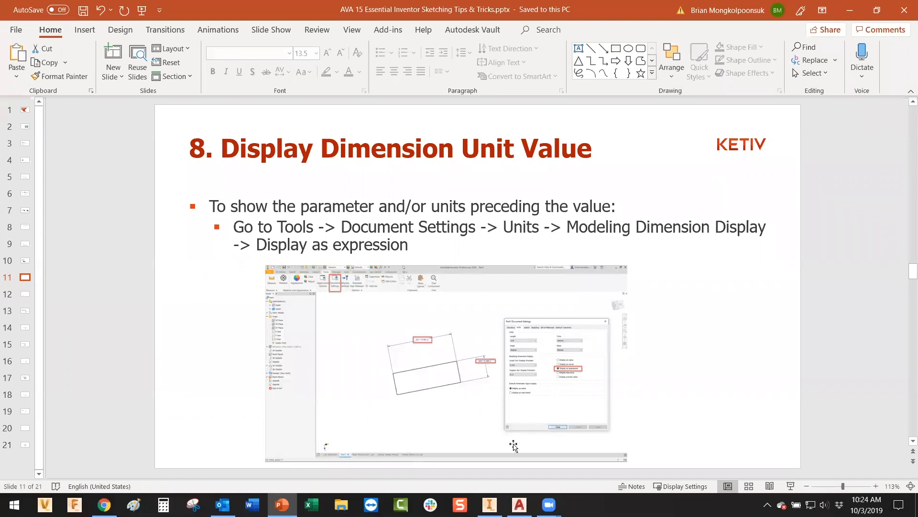
click(489, 504)
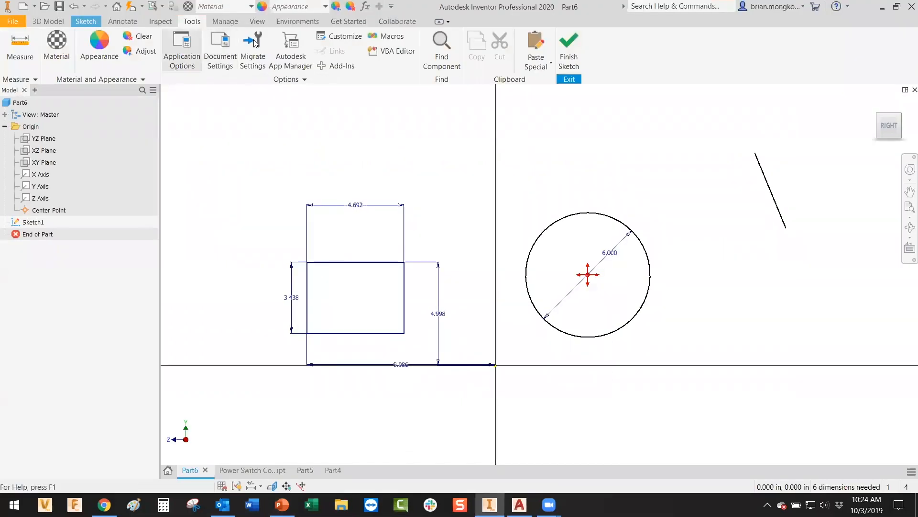
In the Document Settings units, set the modeling dimension display to Display as expression and apply it
click(222, 46)
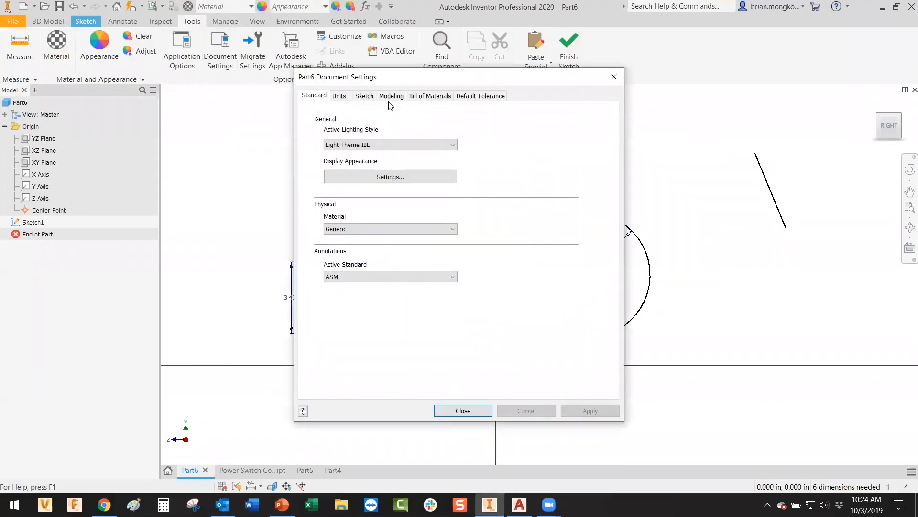
click(346, 98)
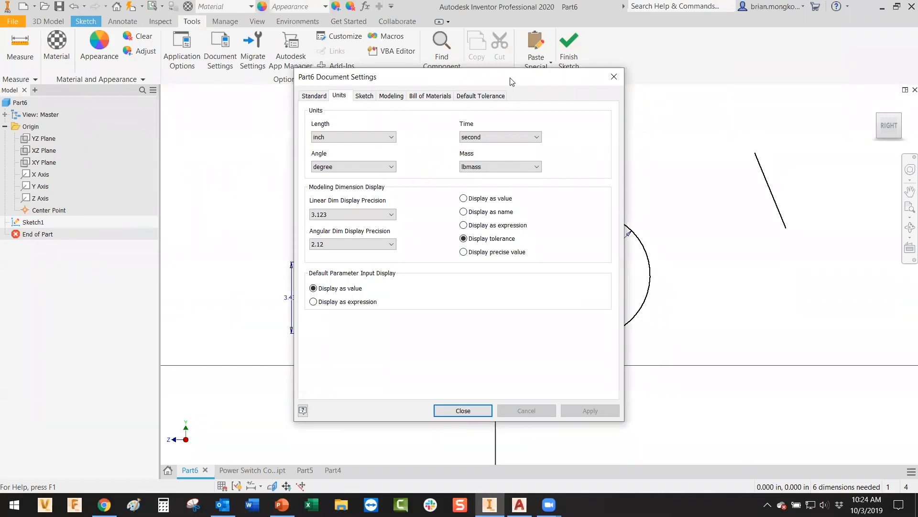
drag(511, 81, 688, 92)
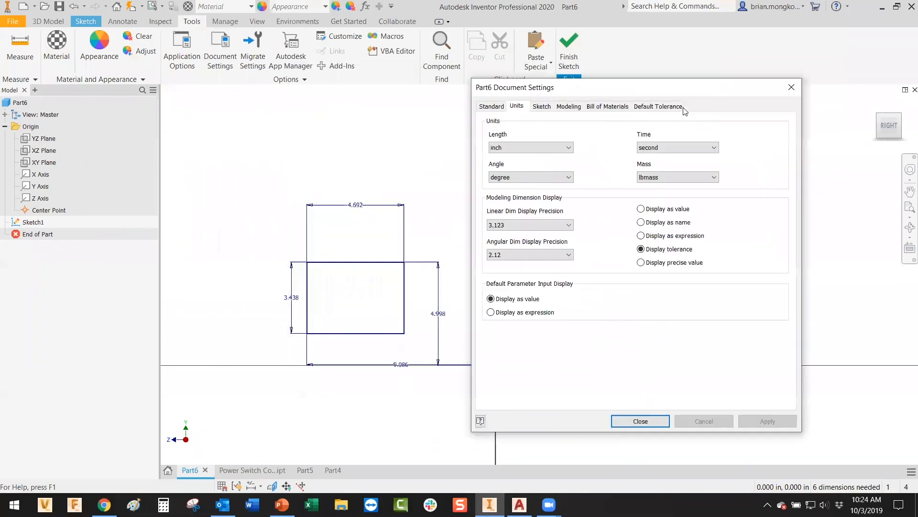
click(641, 235)
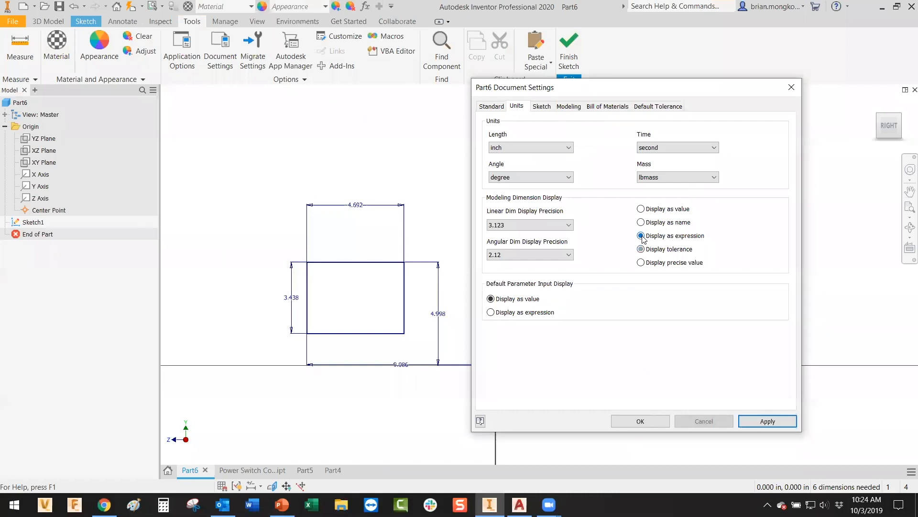
click(780, 421)
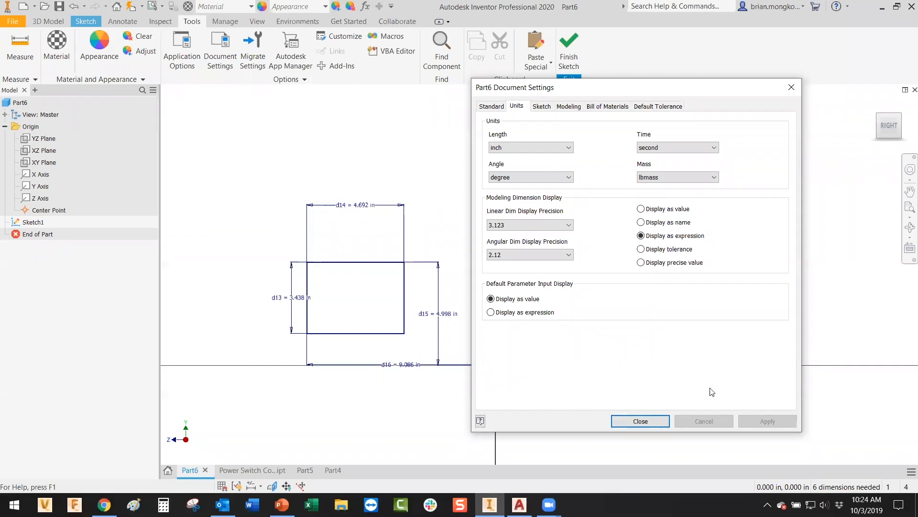
Set the modeling dimension display back to Display tolerance, check the linear precision choices, and close Document Settings
click(642, 250)
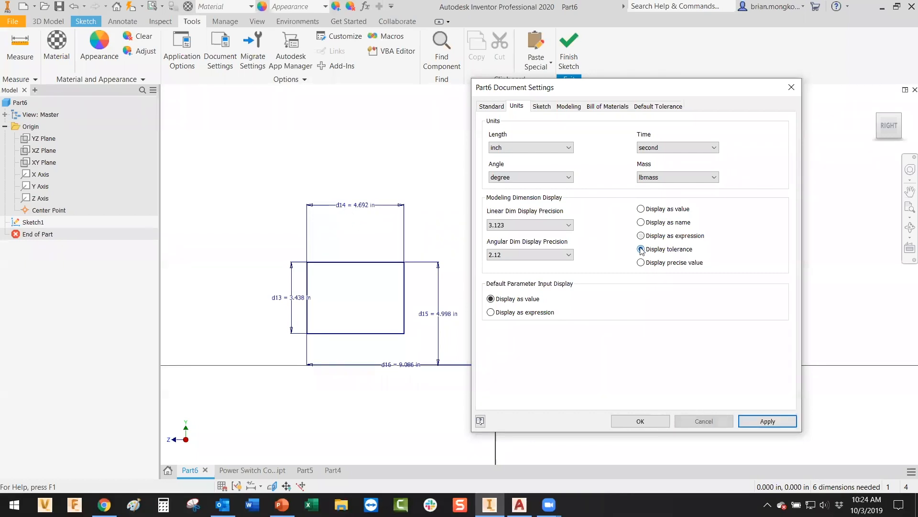
click(765, 421)
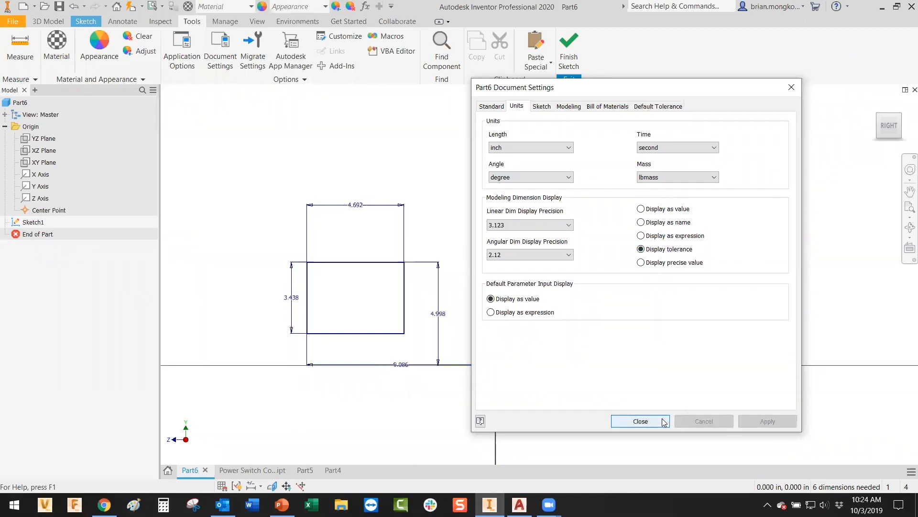
click(568, 225)
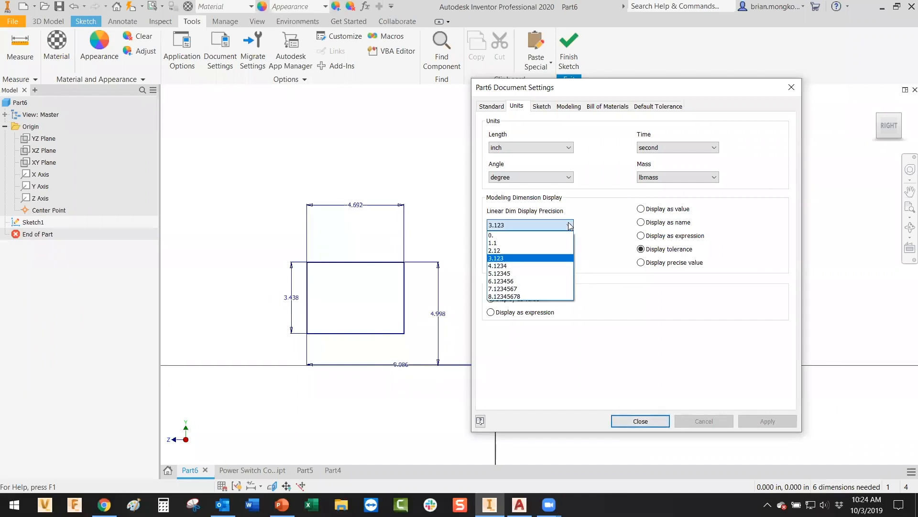
click(569, 225)
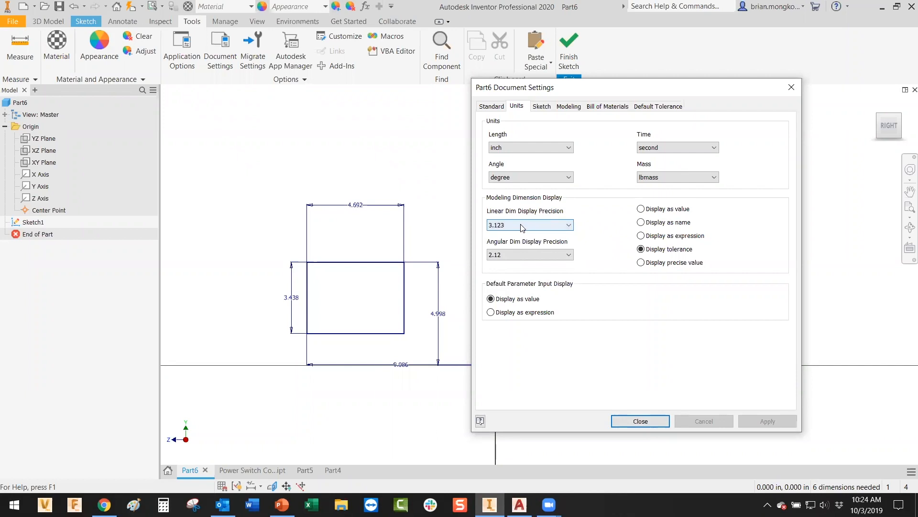
click(642, 421)
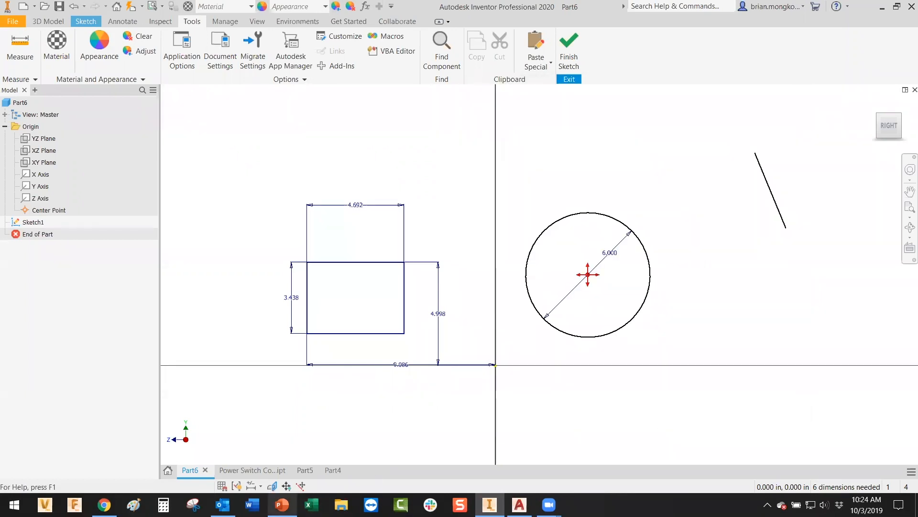
Show slide 12, "Apply Automatic and Manual Constraints", in PowerPoint, and return to the Part6 sketch in Inventor
click(282, 504)
click(24, 294)
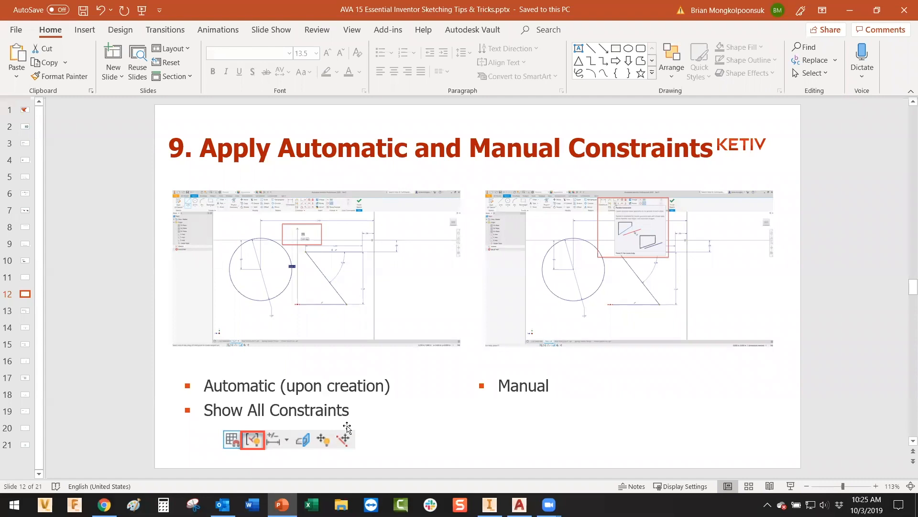
click(488, 503)
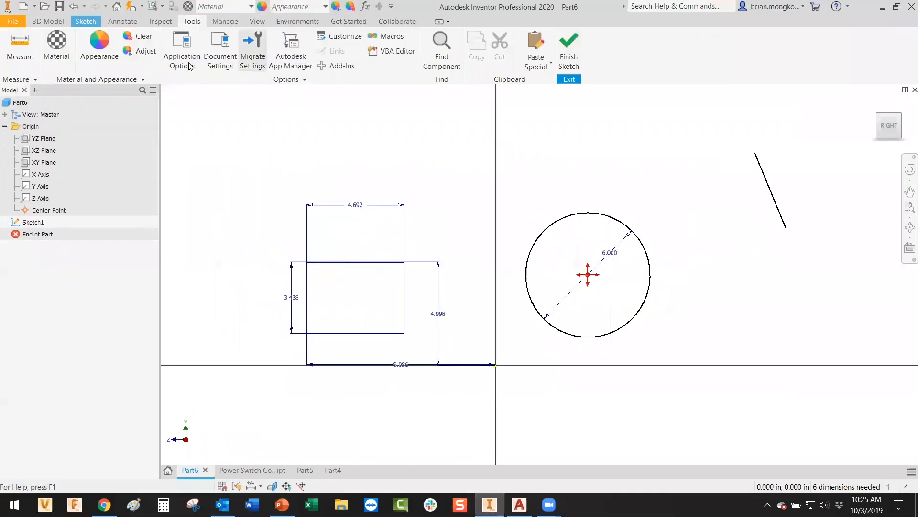
Sketch a rectangle about 7.42 in wide and 3.02 in high above the existing rectangle and circle, across the vertical axis
click(85, 21)
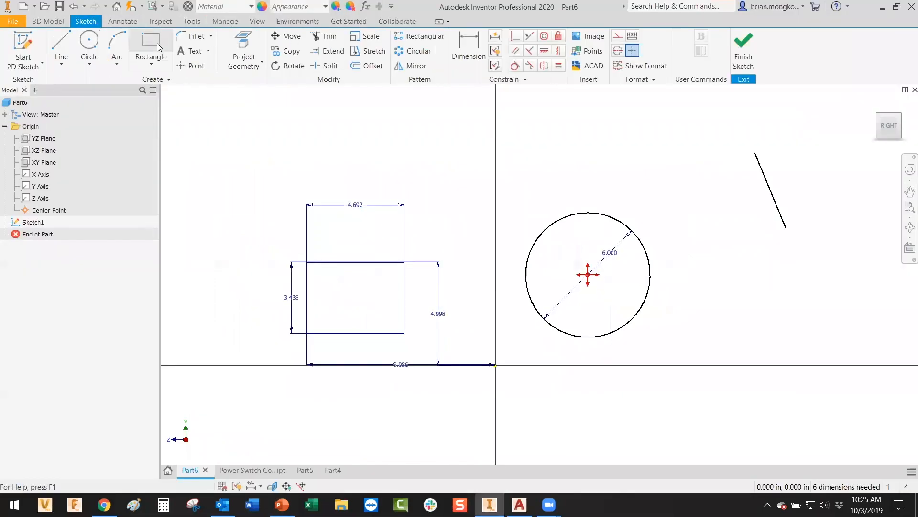
click(154, 42)
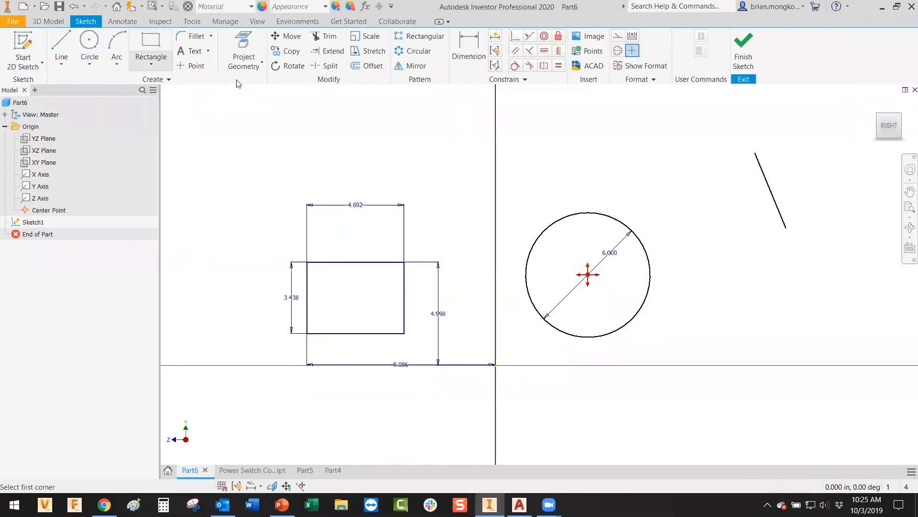
click(382, 109)
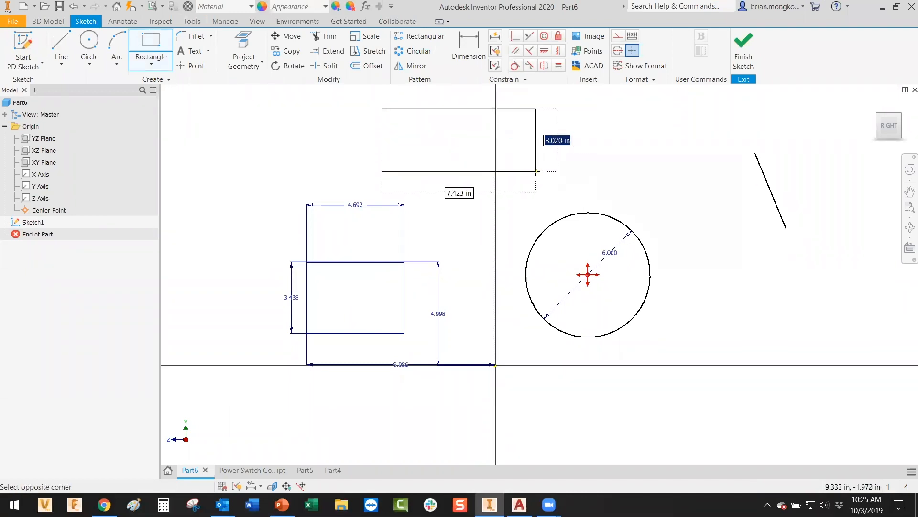
click(536, 171)
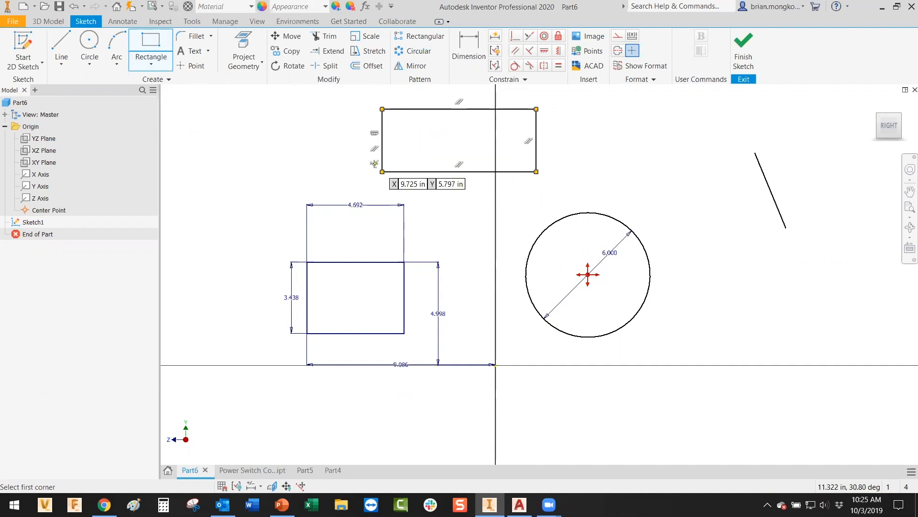
Show all sketch constraints and draw a vertical line about 4.24 in long to the left of both rectangles
key(Escape)
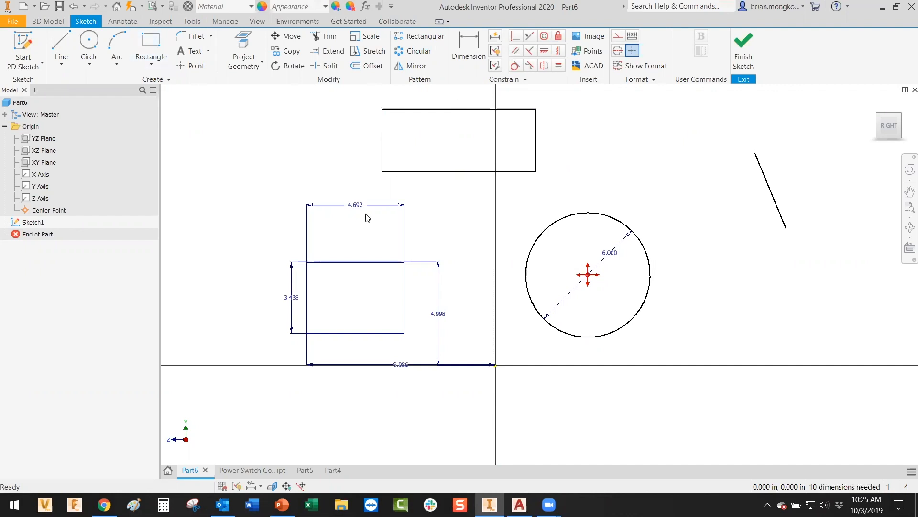
click(240, 482)
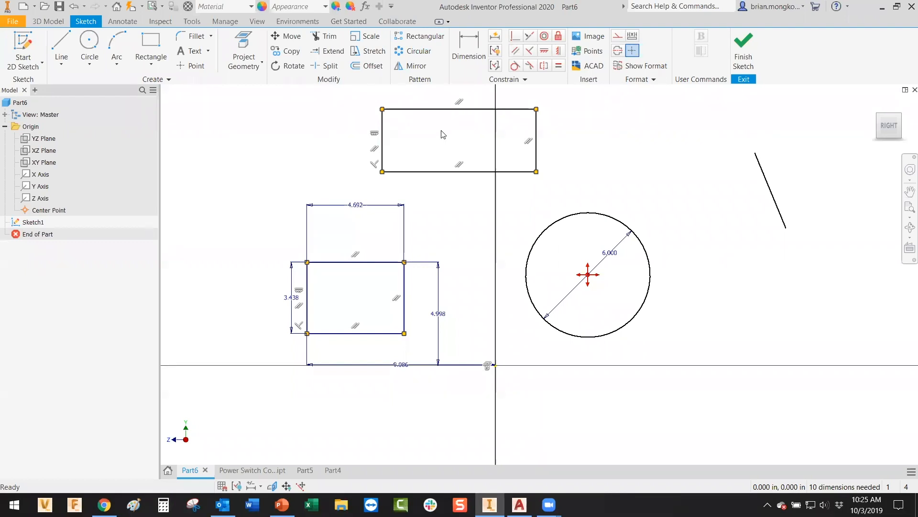
click(61, 48)
click(233, 152)
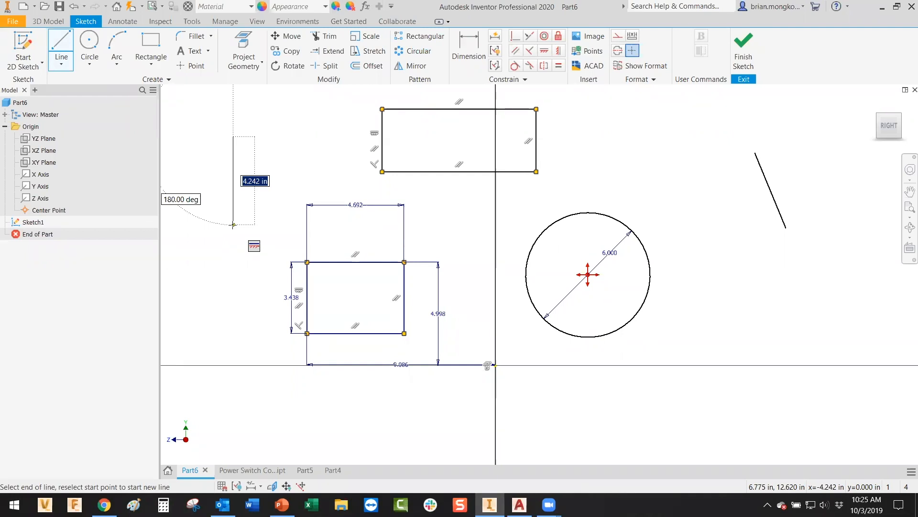
click(233, 224)
key(Escape)
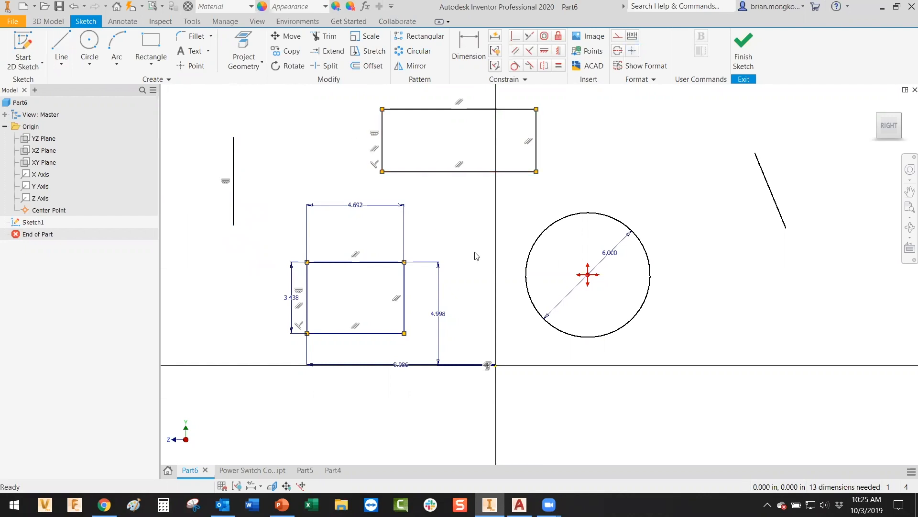
Delete the parallel constraint on the upper rectangle's left side and reapply a Parallel constraint between its two vertical sides
click(375, 149)
key(Delete)
click(514, 50)
click(383, 126)
click(536, 139)
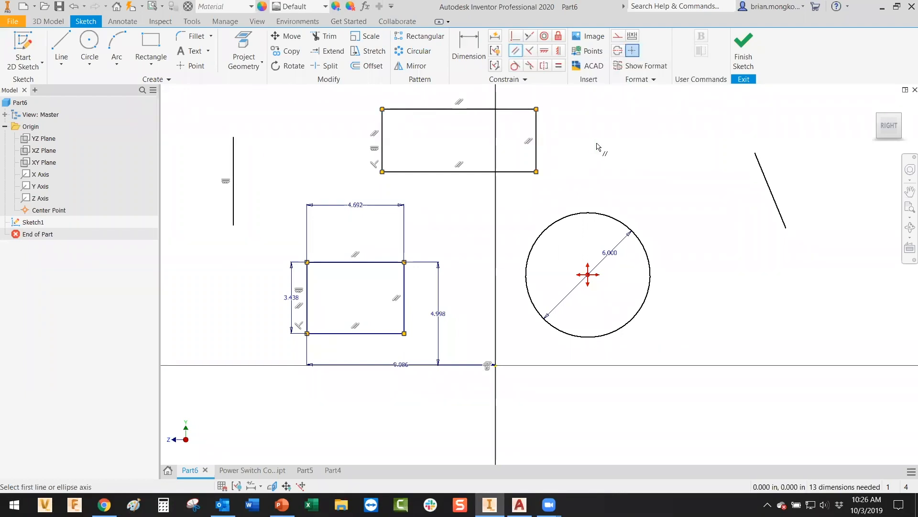
key(Escape)
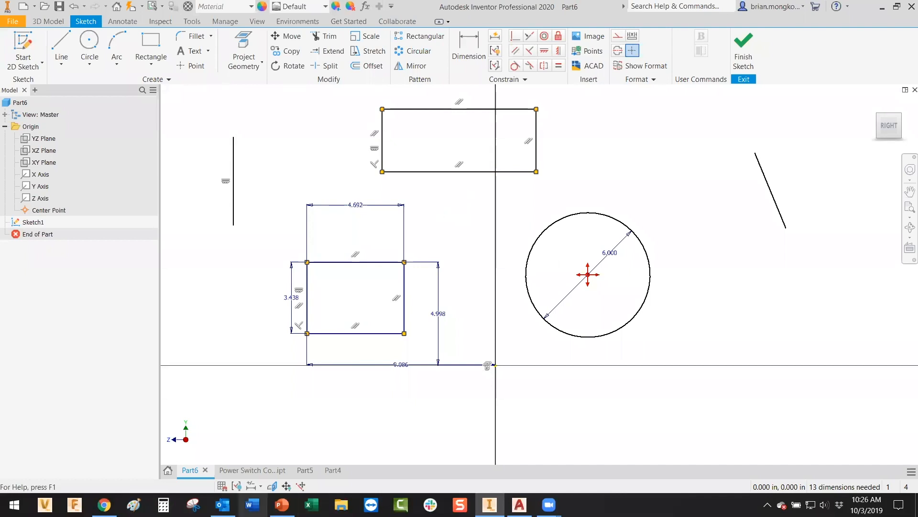
Show slide 13, "Utilizing Parameters", in PowerPoint, and return to the Part6 sketch in Inventor
click(282, 504)
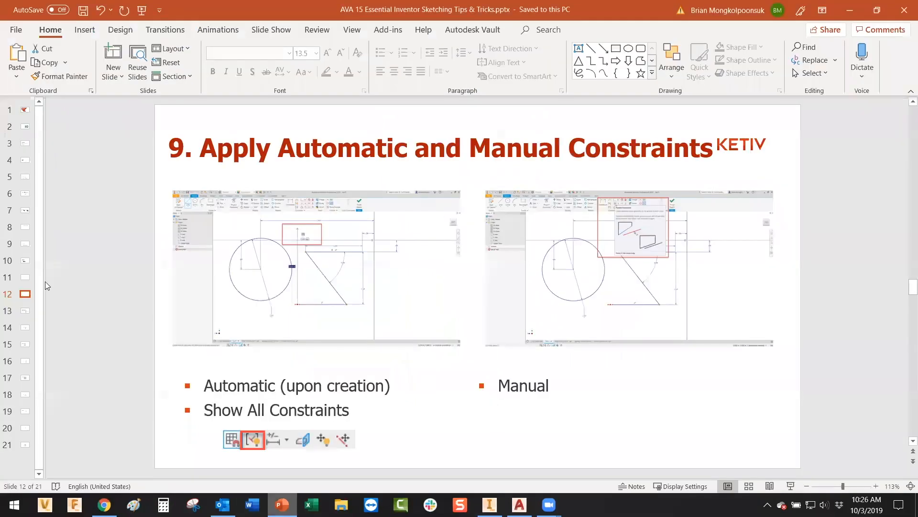
click(25, 312)
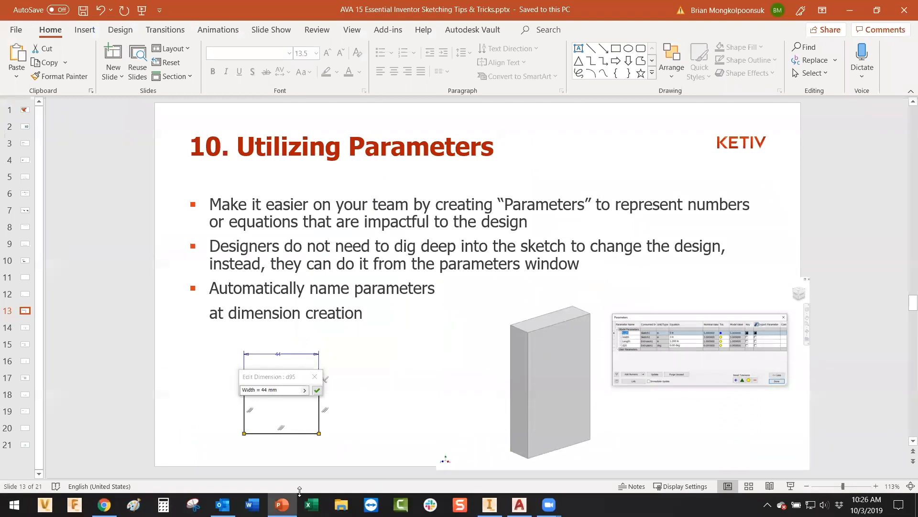
click(490, 505)
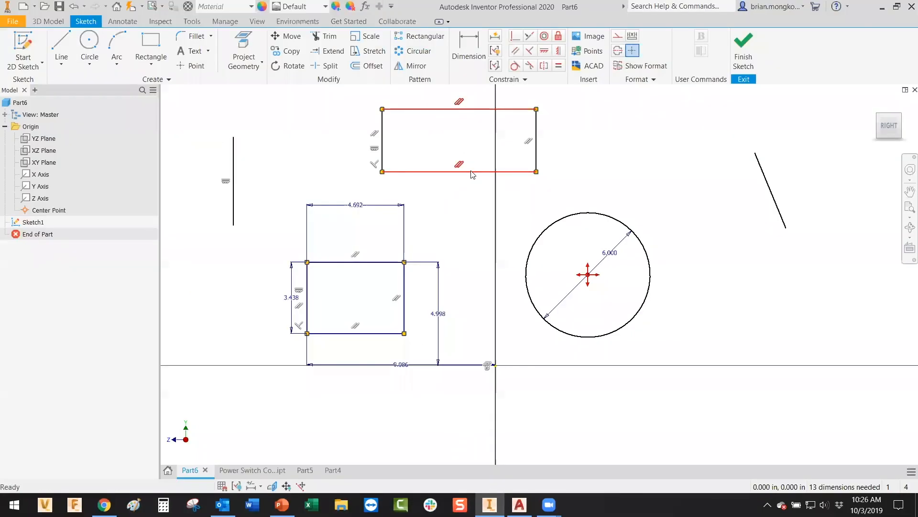
Dimension the upper rectangle's top edge at 7 in
drag(502, 167, 502, 307)
key(d)
click(475, 249)
click(471, 215)
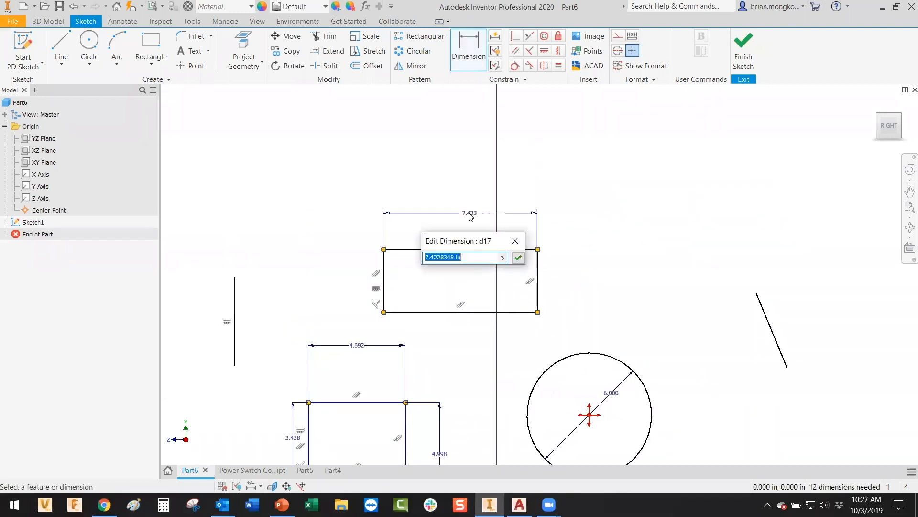
text(7)
key(Return)
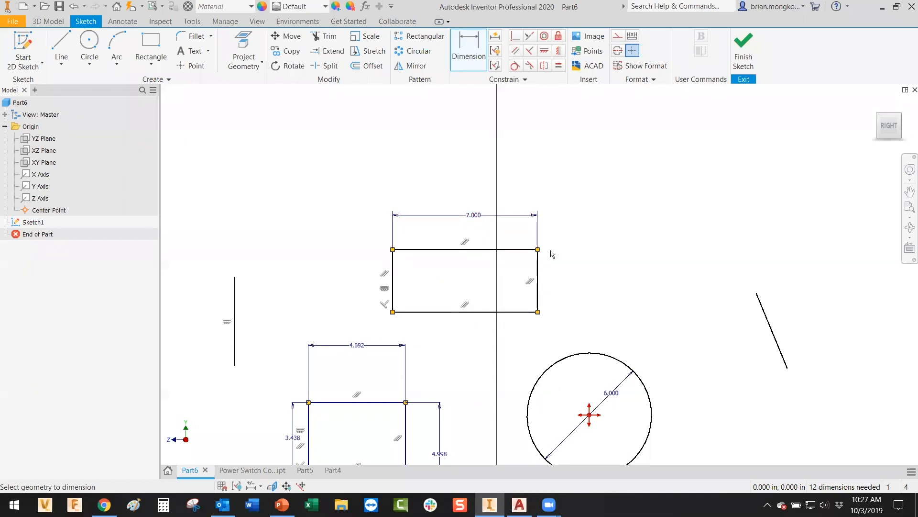
Dimension the upper rectangle's right side at 3 in
click(537, 273)
click(582, 285)
text(3)
key(Return)
middle_drag(610, 212, 603, 201)
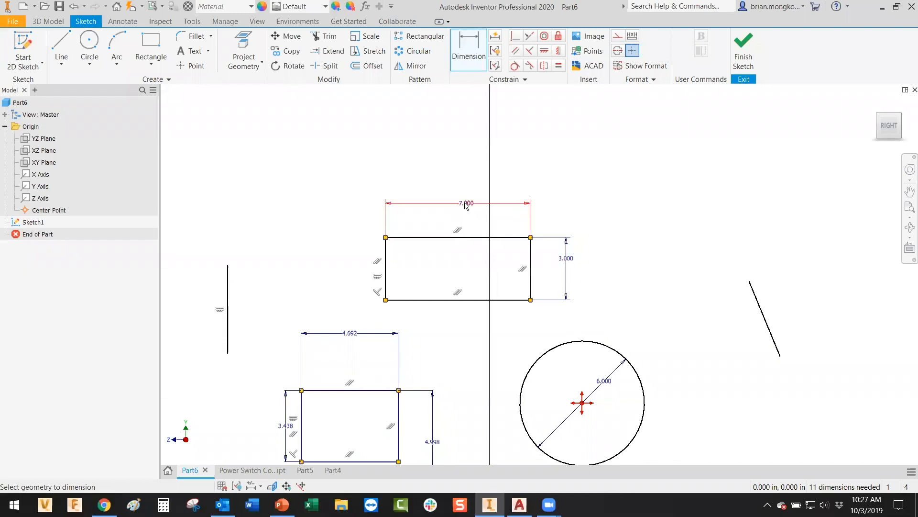
Name the upper rectangle's horizontal dimension as a parameter by setting it to "height = 7 in"
click(472, 206)
click(426, 245)
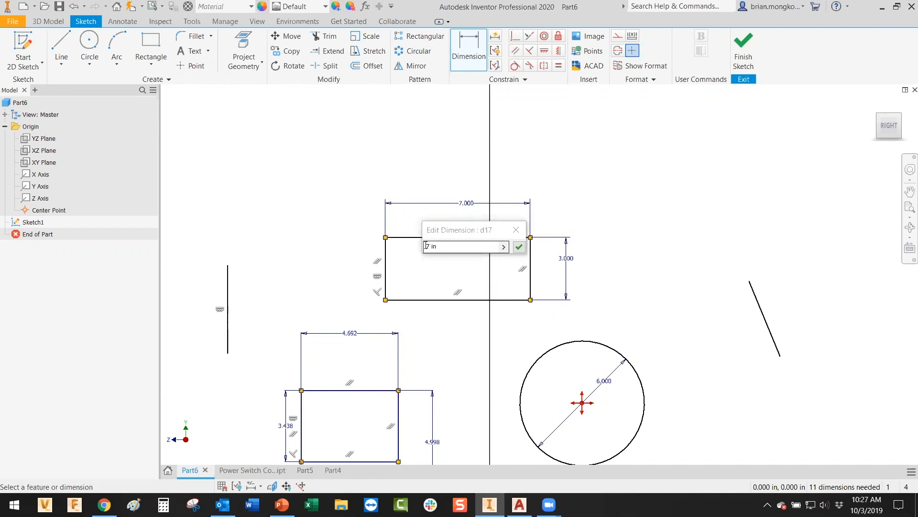
text(height)
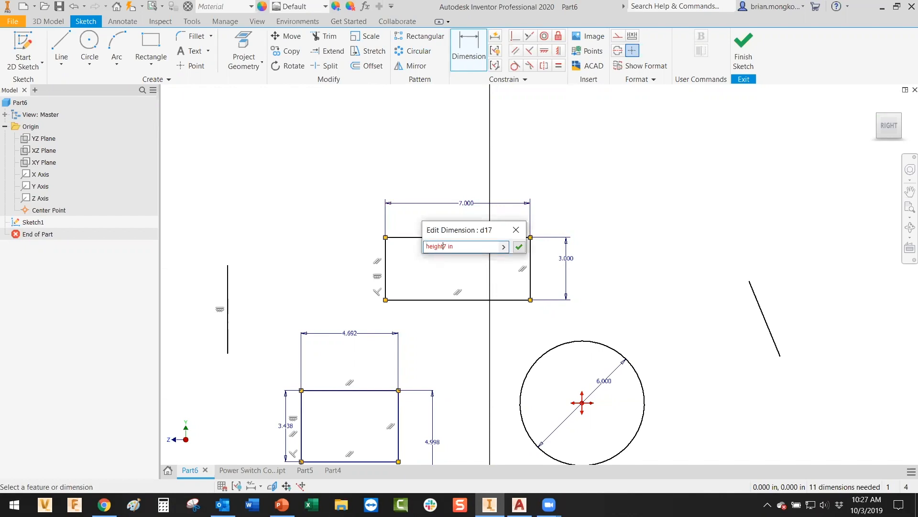
text( =)
click(456, 247)
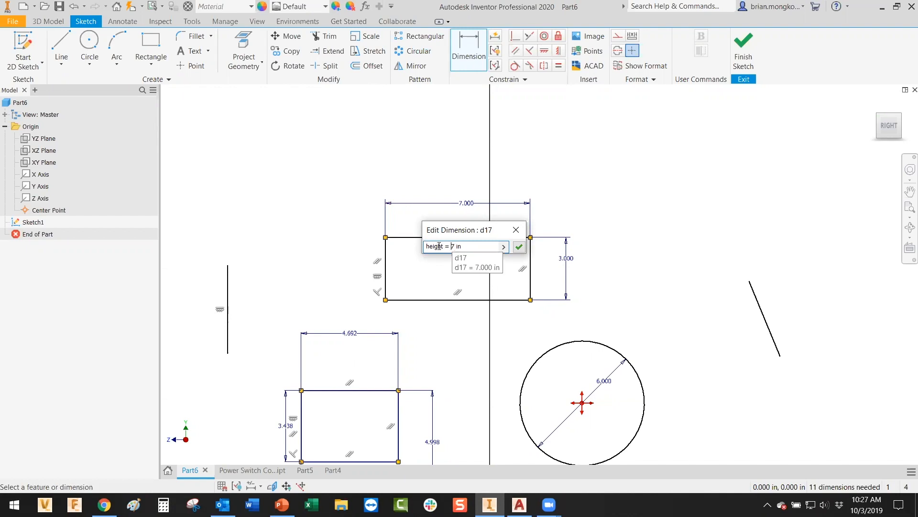
drag(426, 248, 459, 245)
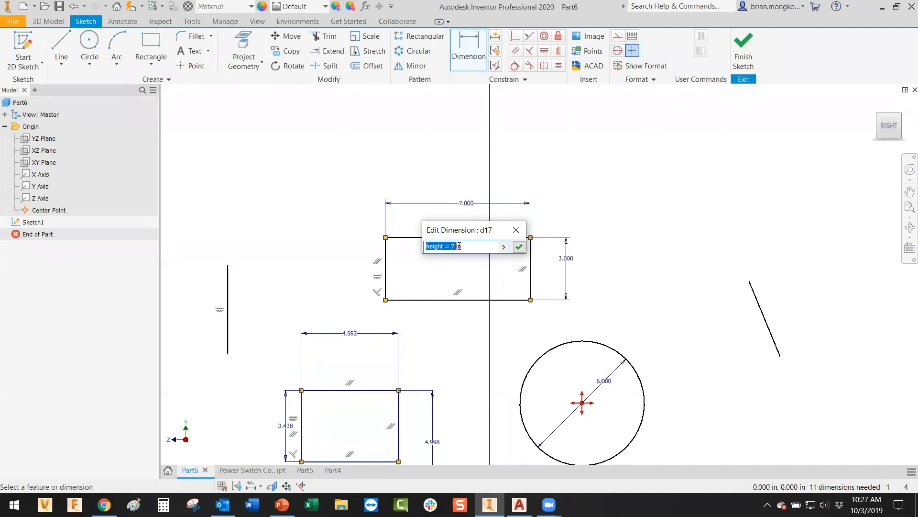
click(476, 245)
click(518, 246)
Name the upper rectangle's vertical dimension as a parameter by setting it to "width = 3 in"
click(566, 258)
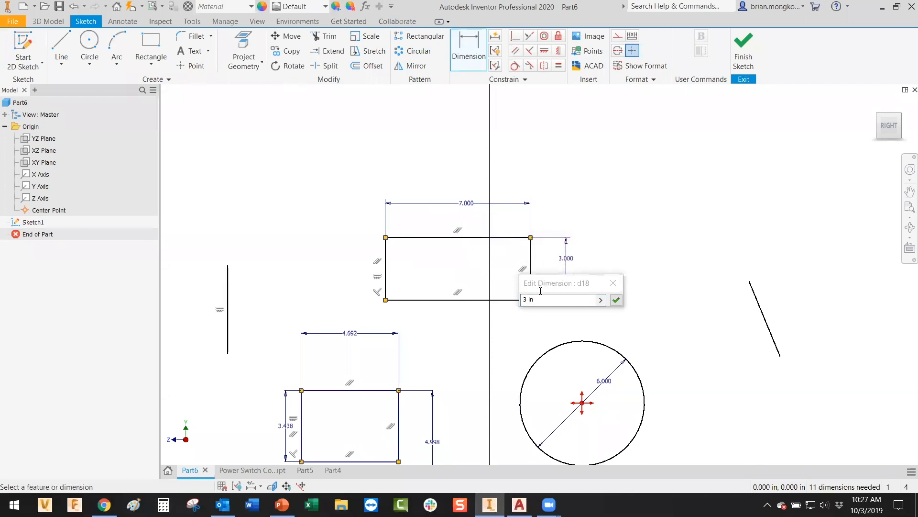
click(524, 299)
text(width =)
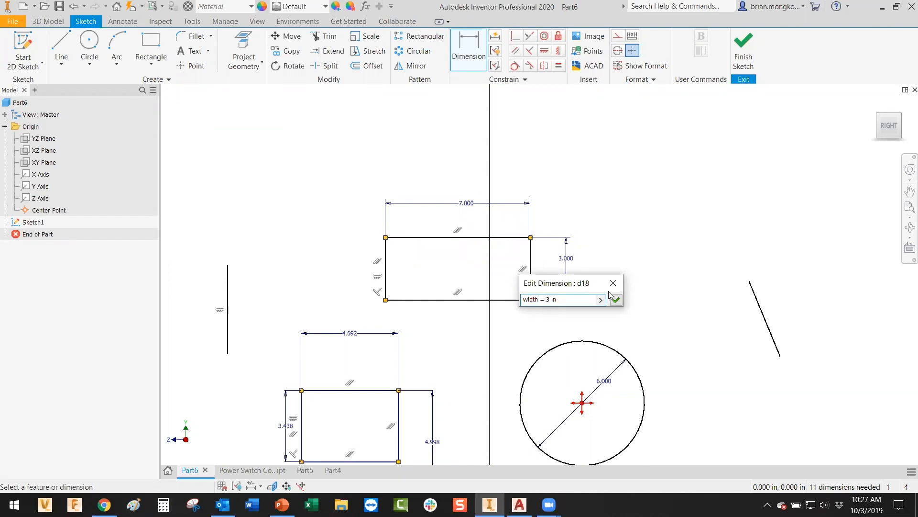
click(616, 300)
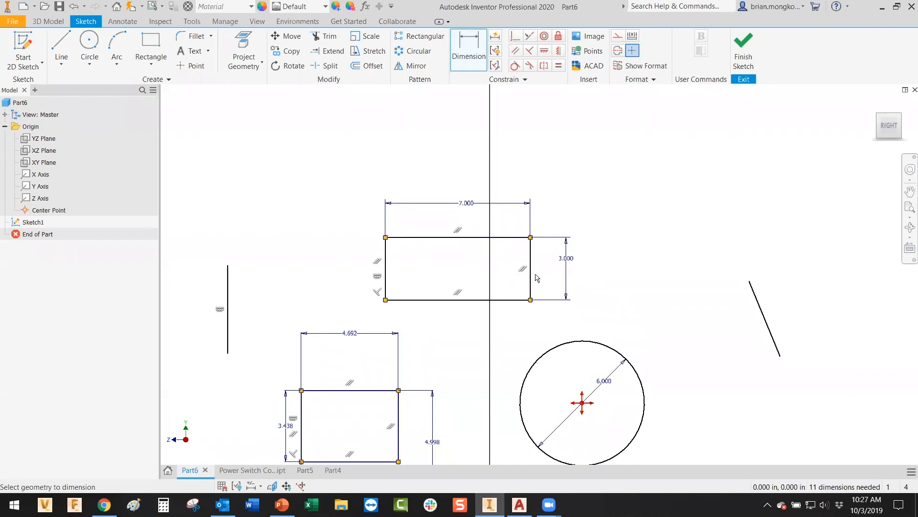
Extrude the upper rectangle's profile 1 in as a new solid and view it from the right
key(e)
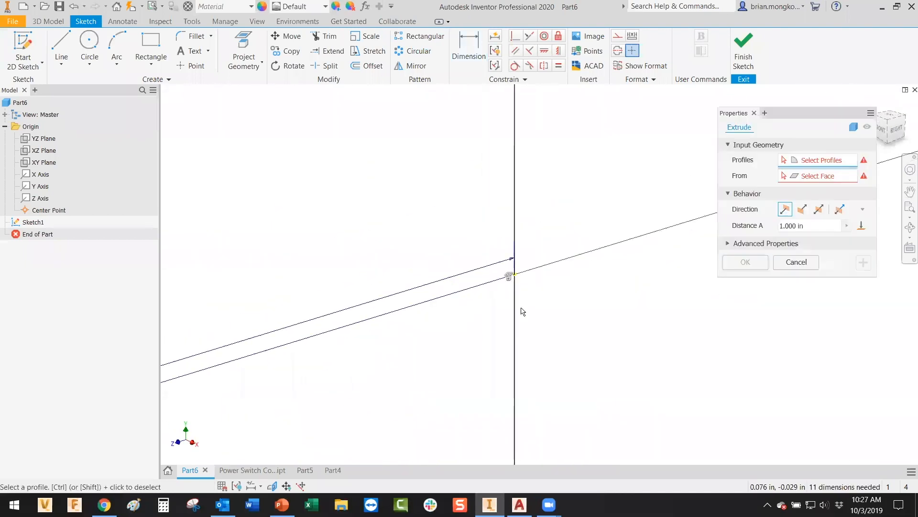
scroll(521, 308, down, 8)
click(520, 260)
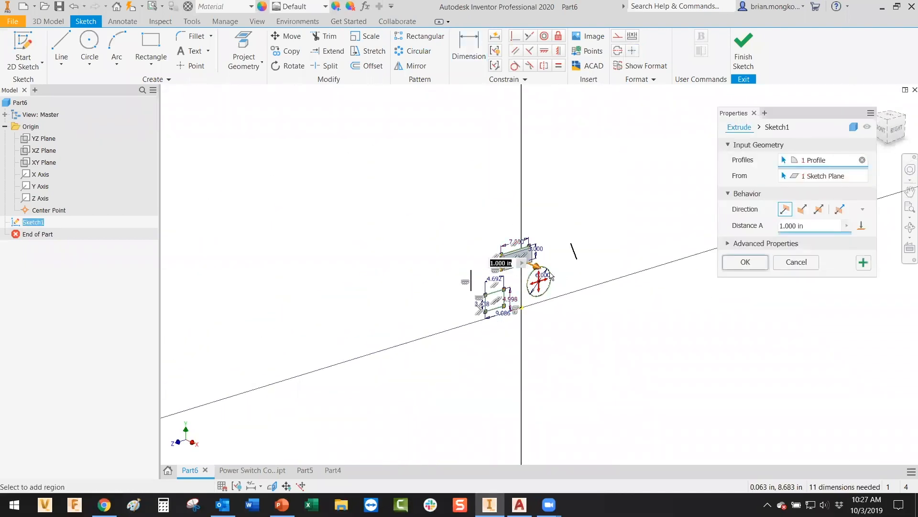
click(732, 263)
click(893, 134)
middle_drag(526, 247, 516, 301)
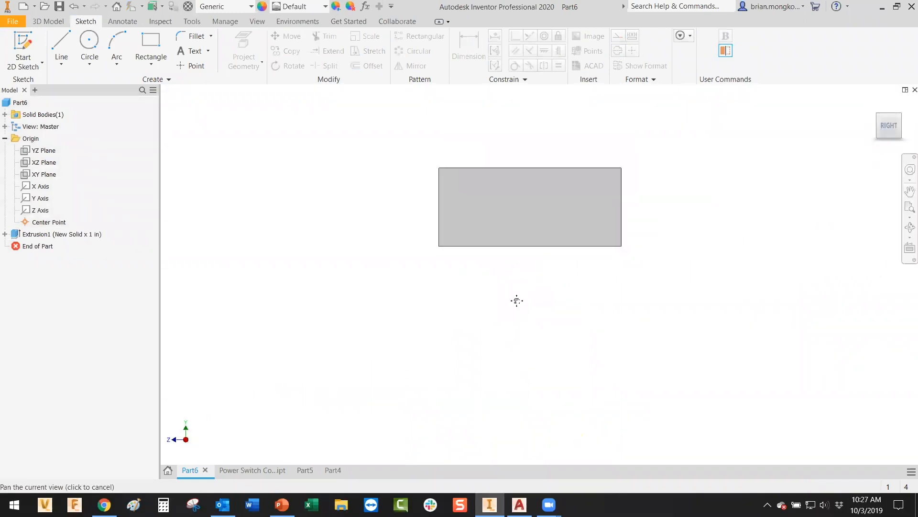
Open the part's Parameters table and set the height parameter to 2 in
click(5, 234)
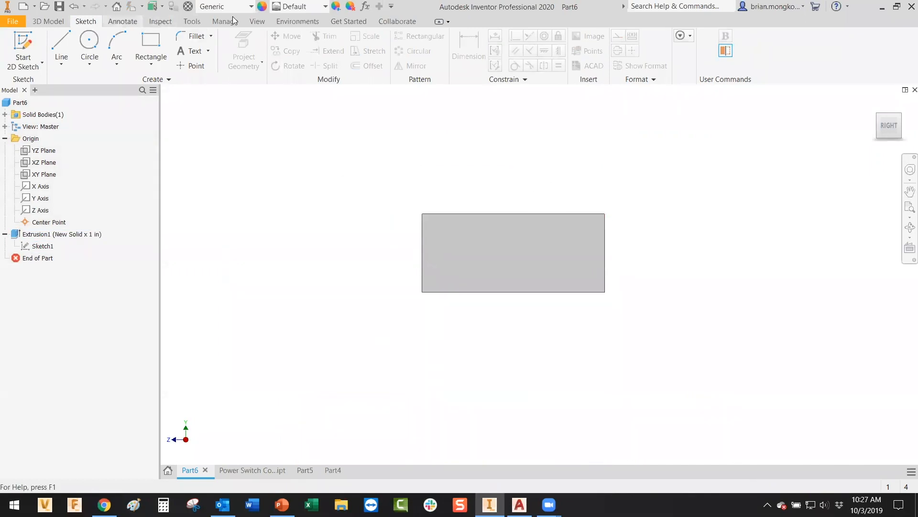
click(193, 21)
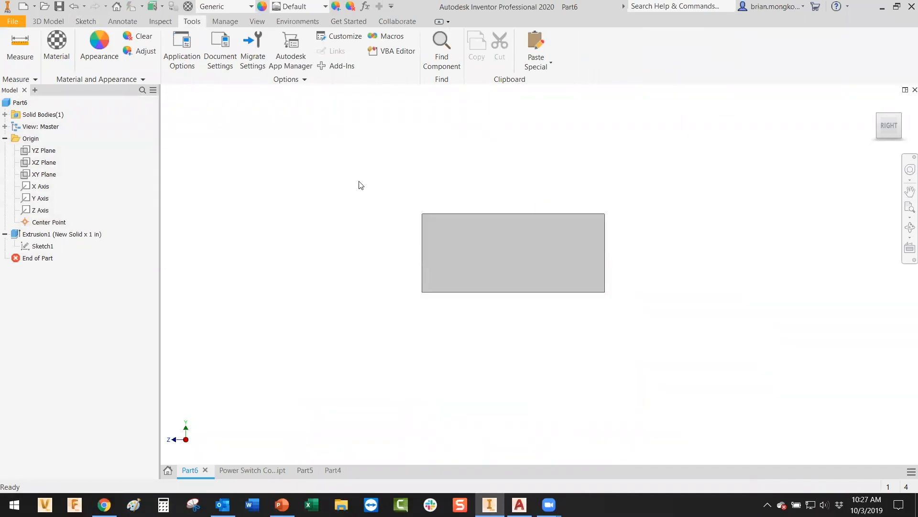
click(221, 23)
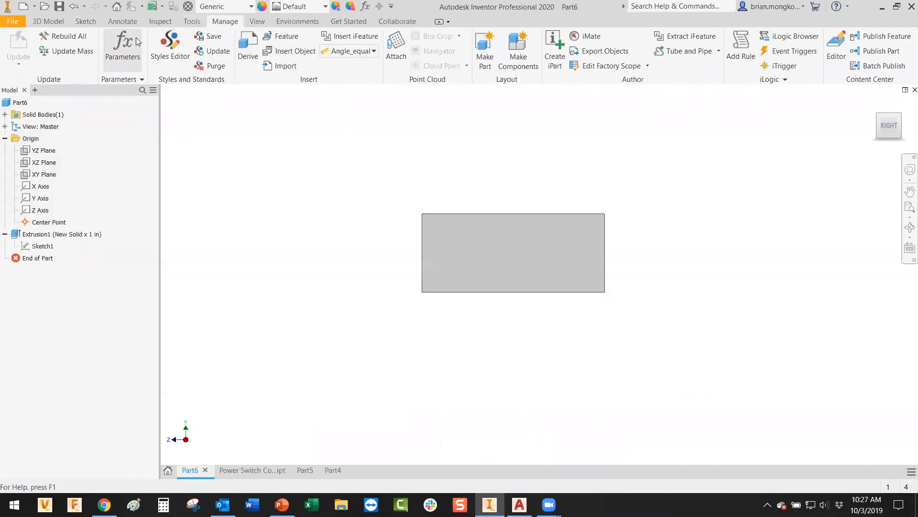
click(136, 37)
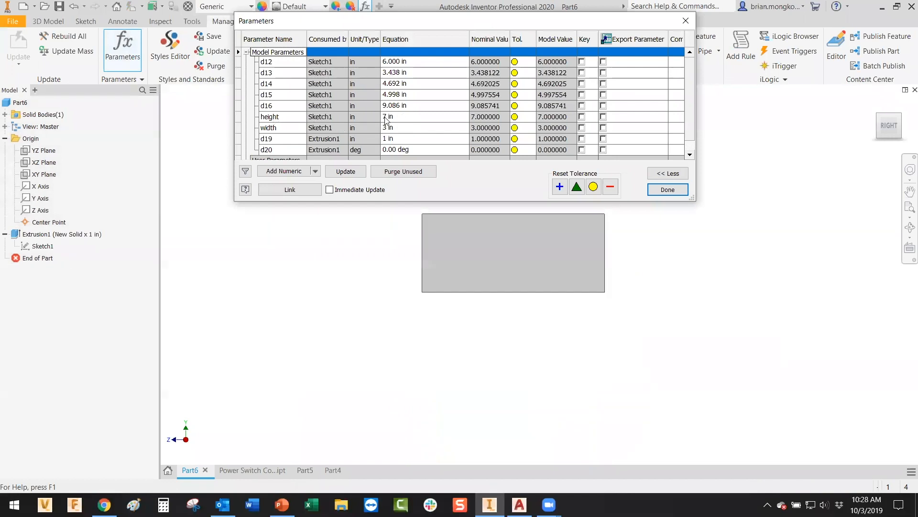
click(385, 117)
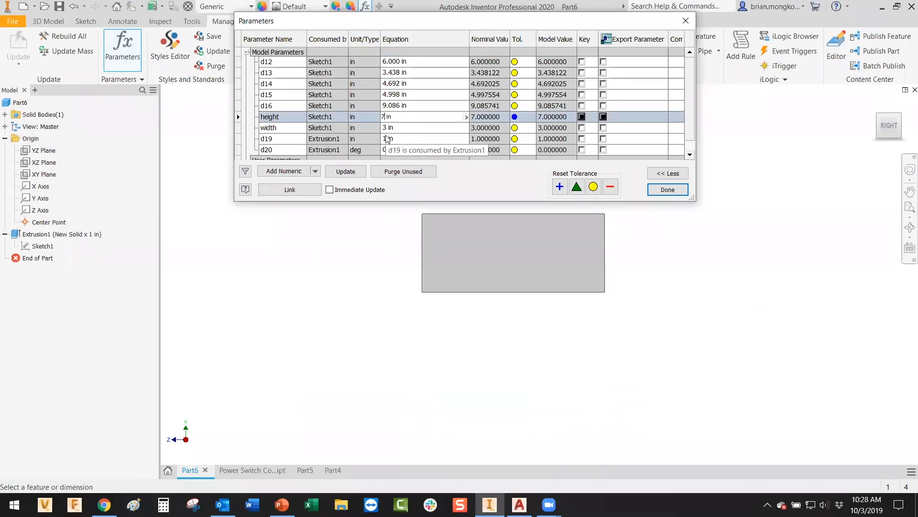
key(BackSpace)
text(2)
Set the width parameter to 6 in, then update the model and close the Parameters table
click(387, 128)
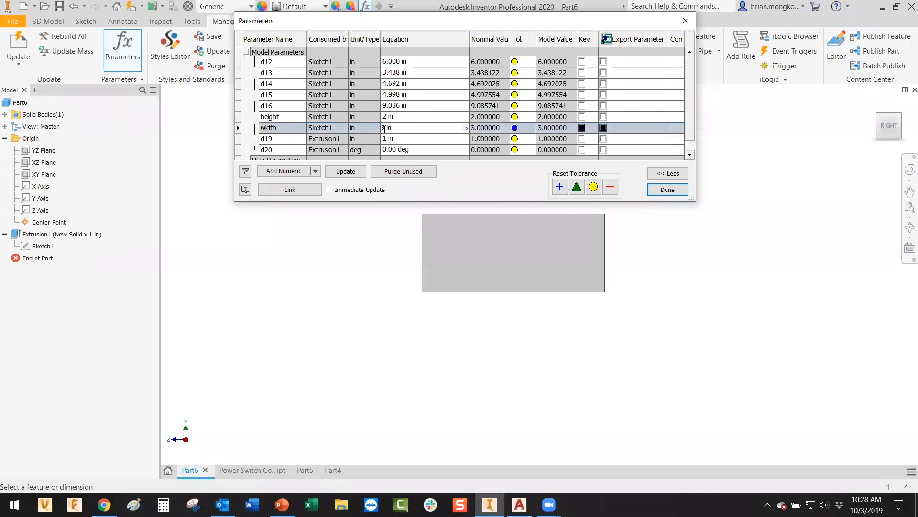
key(BackSpace)
text(6)
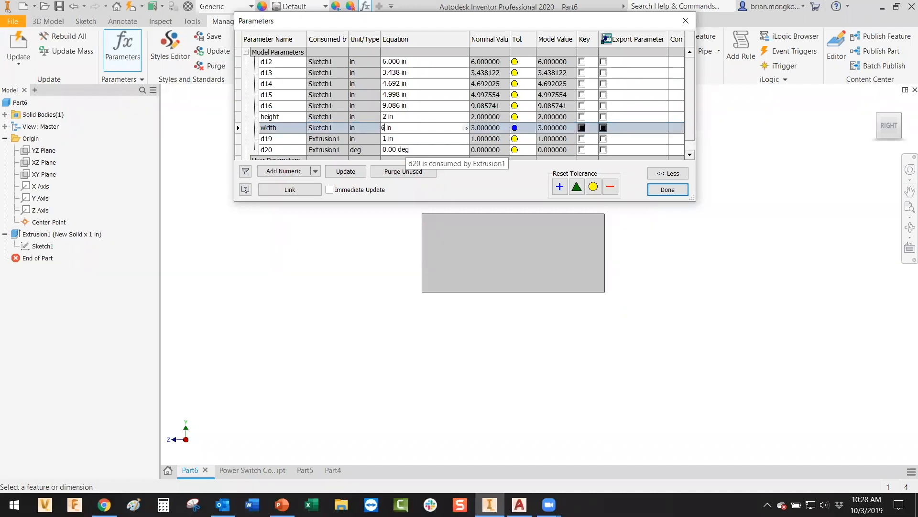
key(Up)
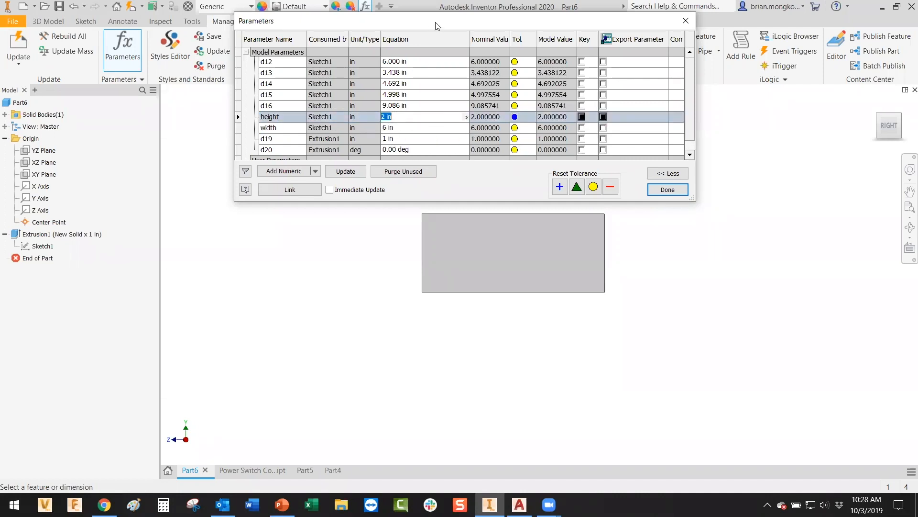
drag(436, 25, 426, 19)
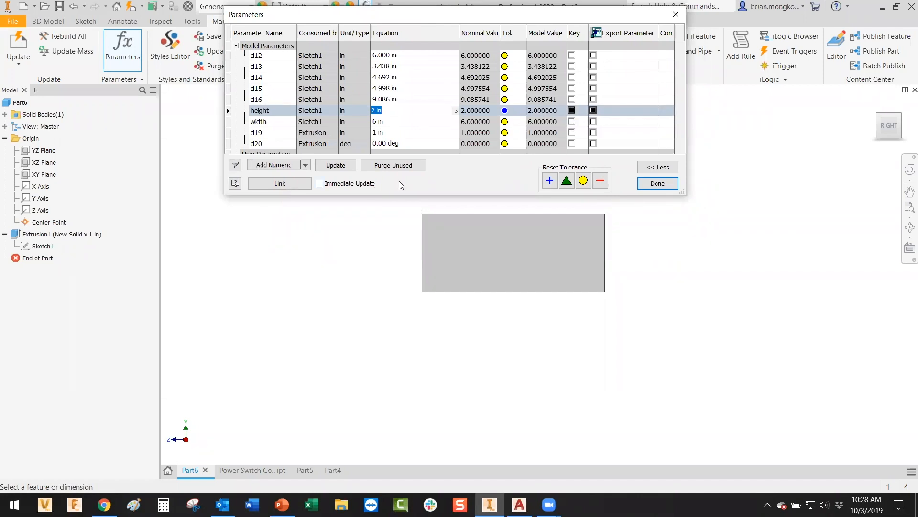
click(353, 165)
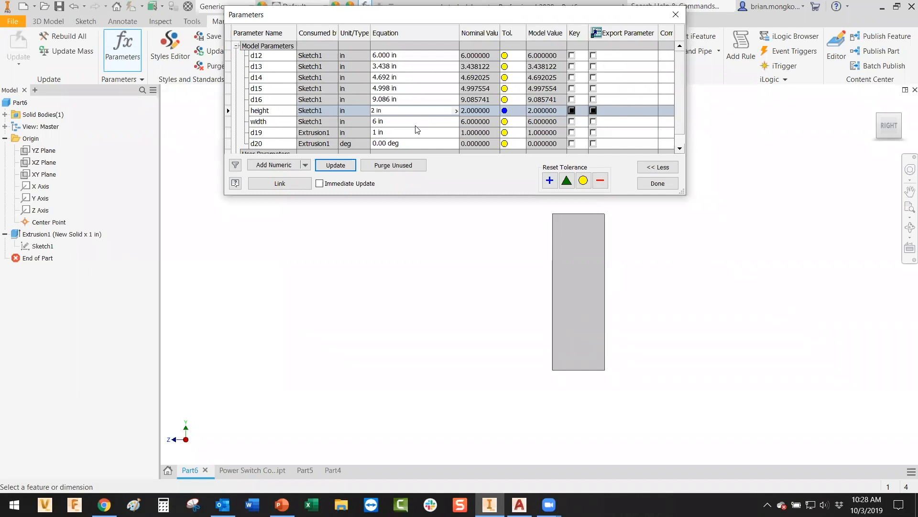
click(676, 14)
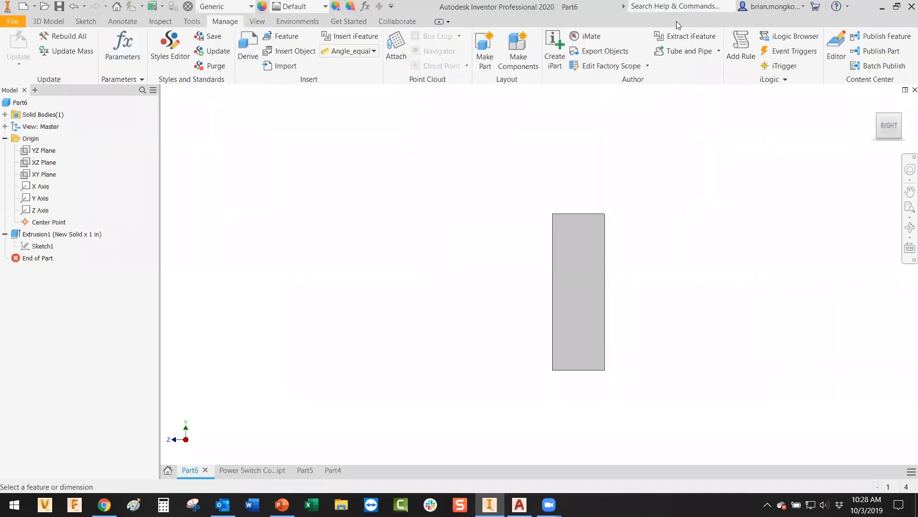
shift+middle_drag(661, 219, 687, 226)
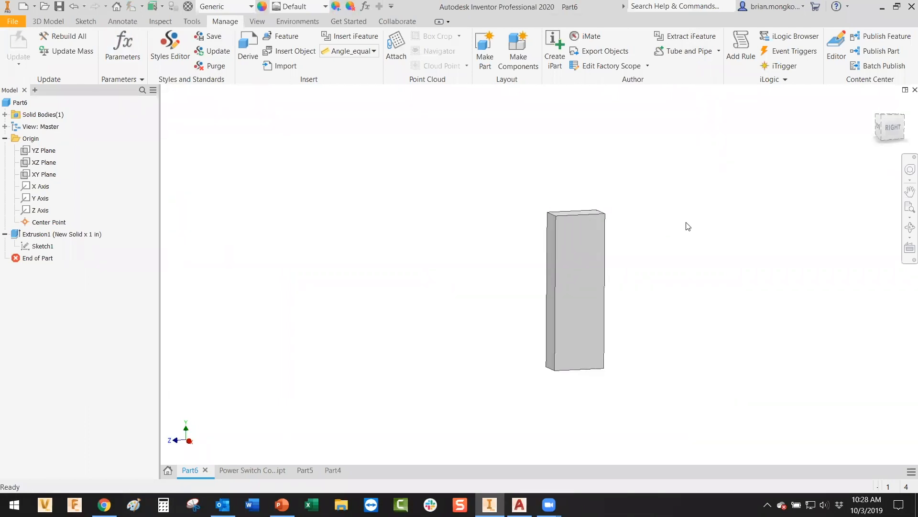
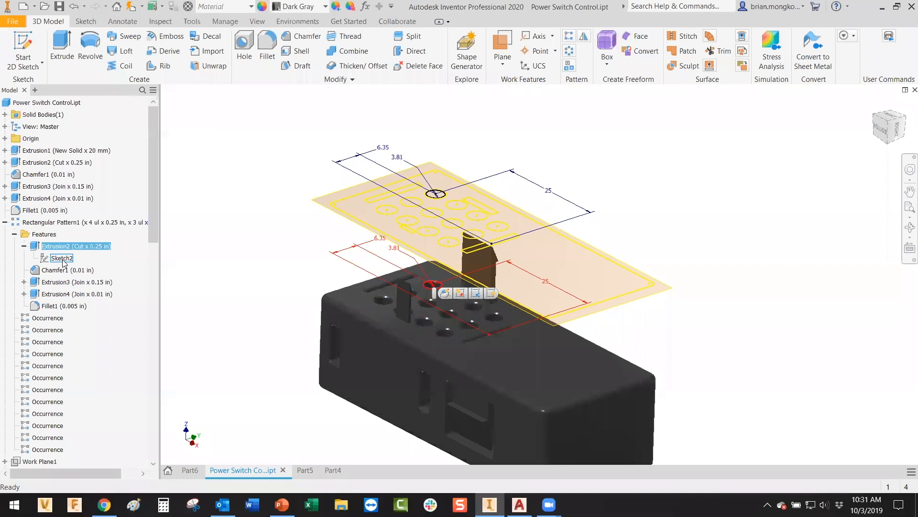
Check Sketch2 under the patterned Extrusion2, collapse the rectangular pattern, and show the "12. Dragging Arcs" slide in PowerPoint
click(64, 260)
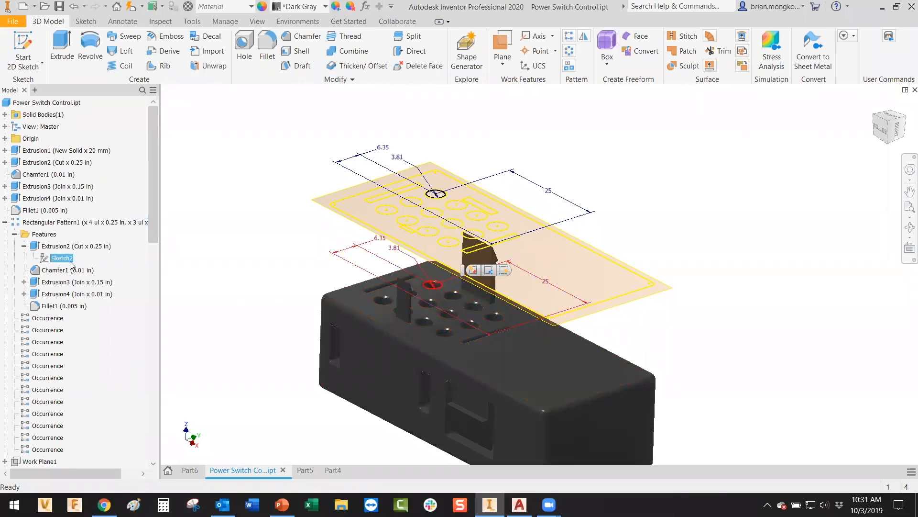
click(5, 222)
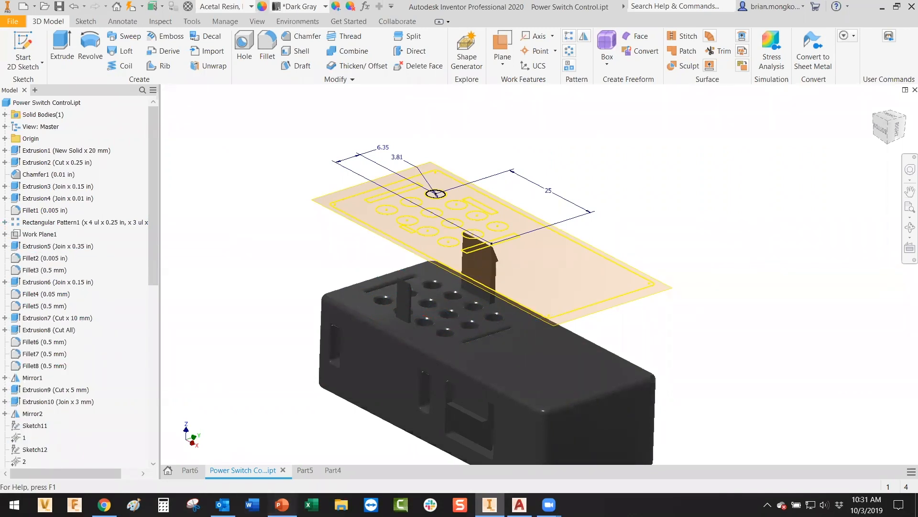
click(282, 504)
click(24, 344)
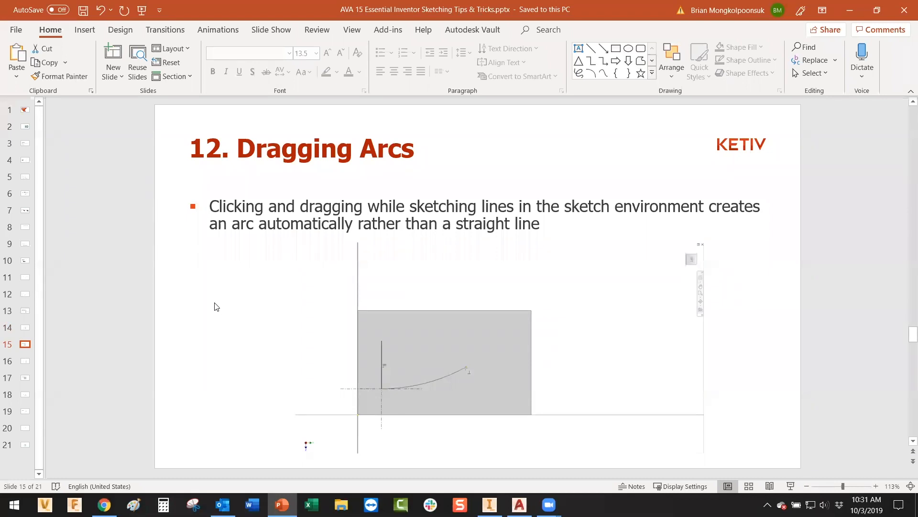
Switch back to Inventor and bring up the Part5 sketch with the six circles around the rectangle
click(489, 504)
click(189, 474)
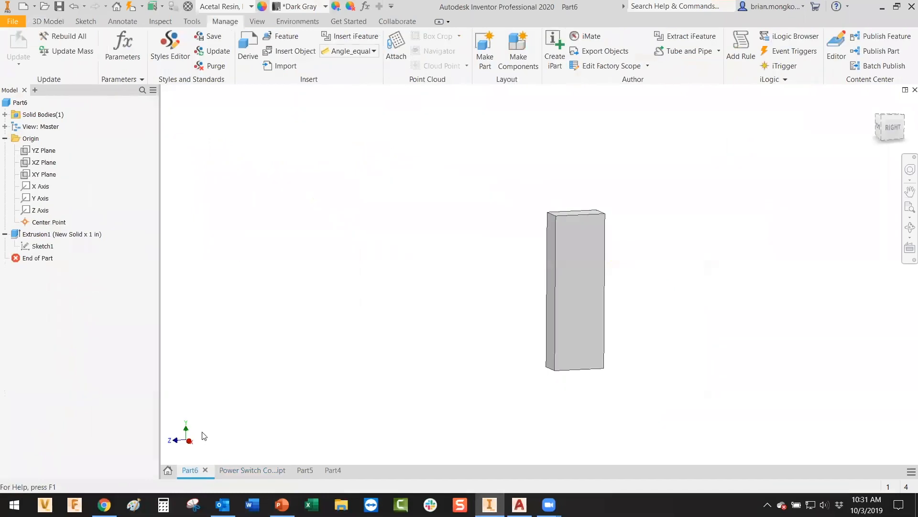
click(305, 472)
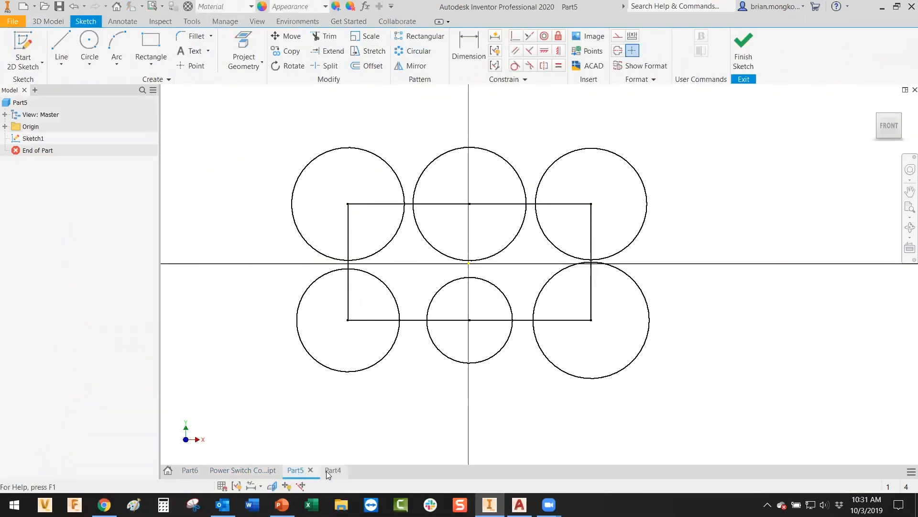
click(326, 471)
click(304, 470)
Draw a continuous line, tangent arc, line, tangent arc chain beside the circles using only the Line command
click(61, 49)
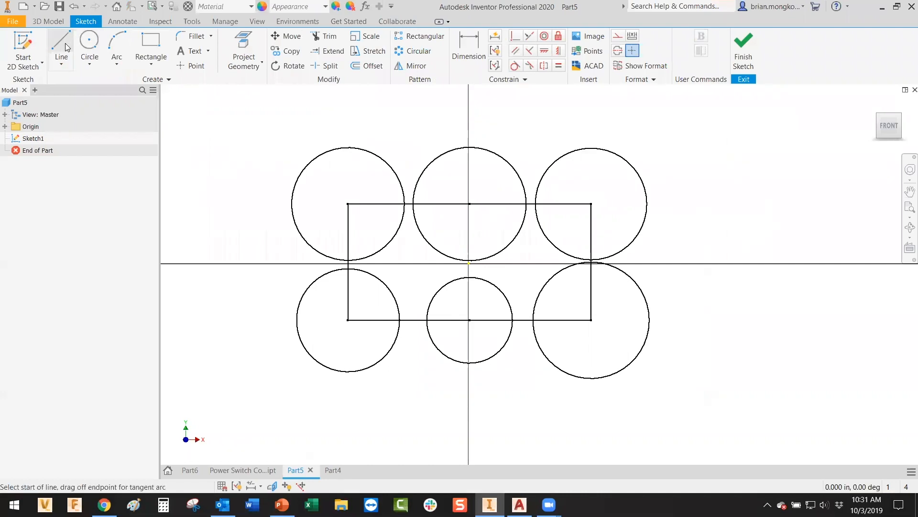
click(740, 172)
click(764, 211)
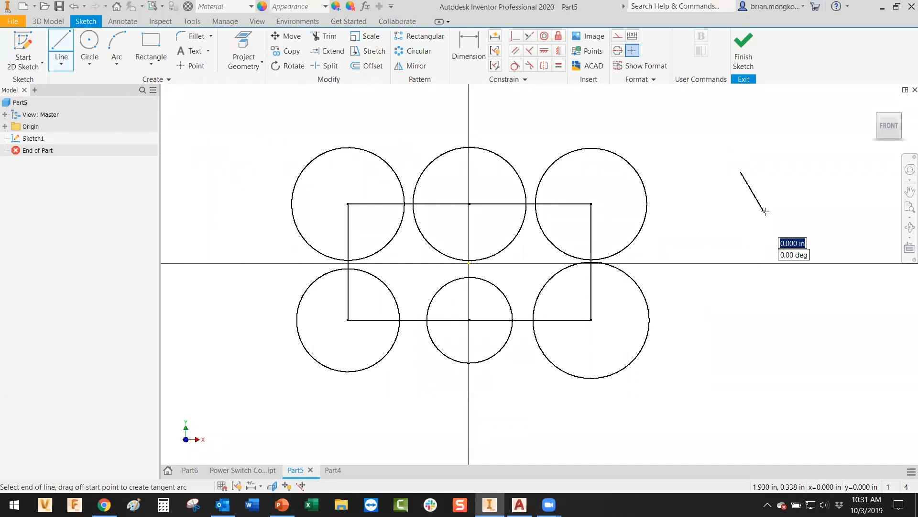
mouse_move(764, 210)
mouse_down()
mouse_move(792, 258)
mouse_move(784, 372)
mouse_move(764, 381)
mouse_move(740, 373)
mouse_move(751, 352)
mouse_up()
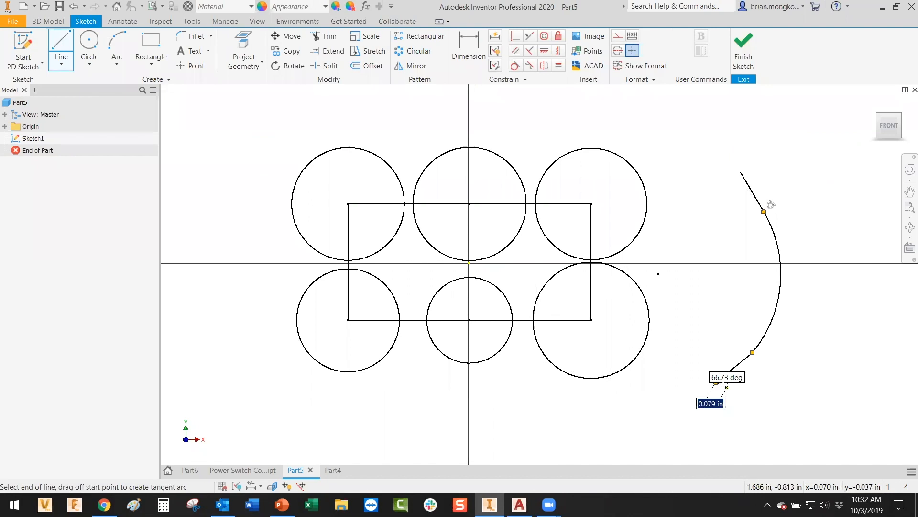
drag(716, 383, 721, 427)
key(Escape)
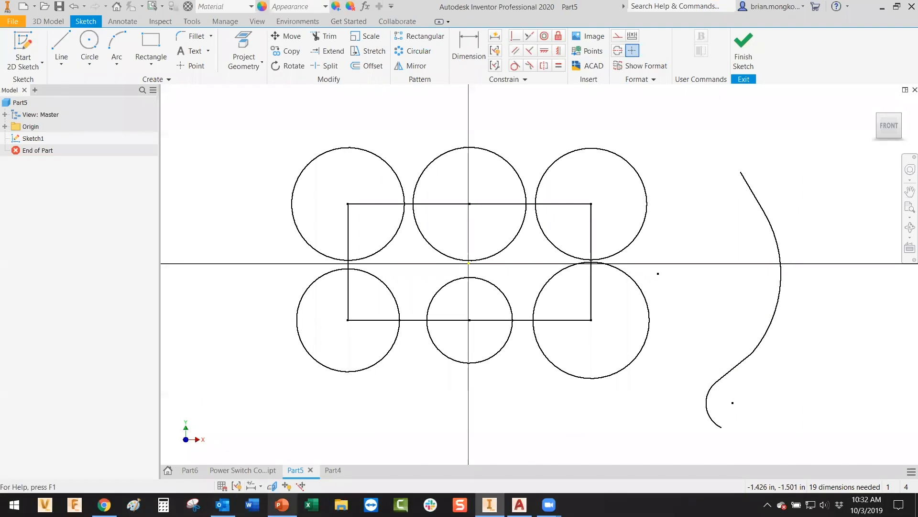
Switch to PowerPoint and show the "13. Create Construction Lines" slide
click(281, 504)
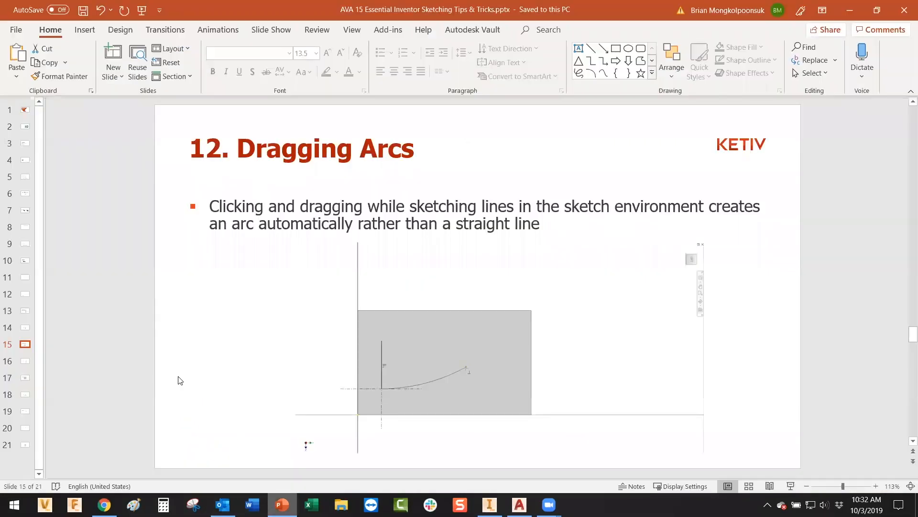
click(26, 361)
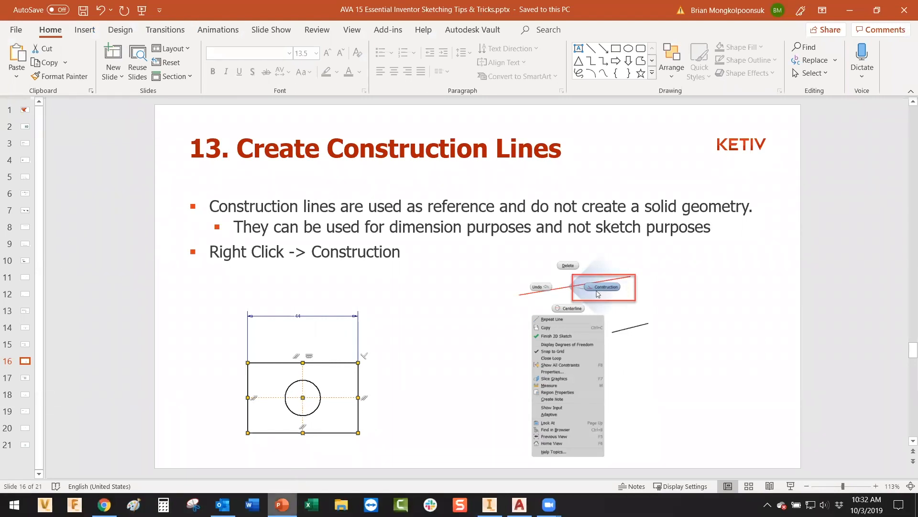
Return to Inventor and draw a two-point rectangle in the empty area above and left of the circles
click(490, 505)
scroll(396, 170, down, 1)
middle_drag(402, 174, 549, 340)
click(151, 45)
click(295, 148)
click(493, 257)
key(Escape)
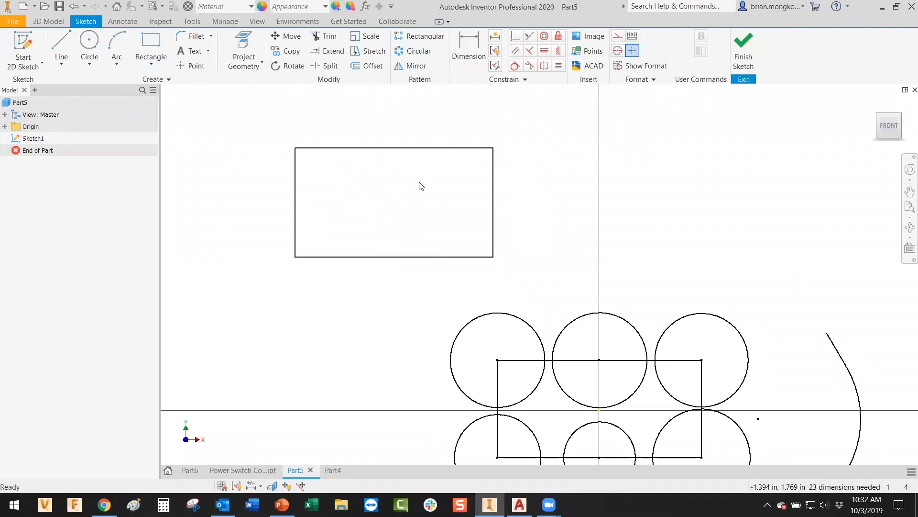
Draw a vertical and a horizontal line across the new rectangle, connecting the midpoints of its opposite sides
click(70, 50)
click(395, 147)
click(394, 257)
key(Escape)
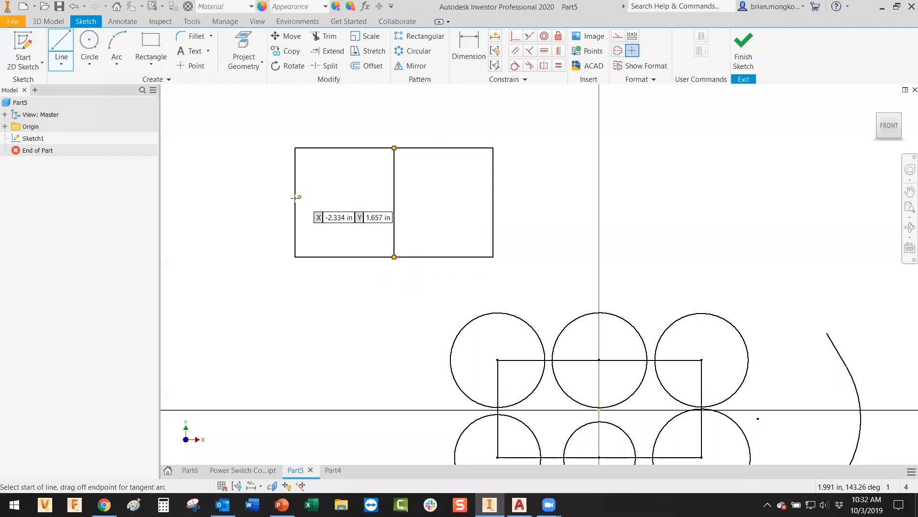
click(295, 202)
click(493, 201)
key(Escape)
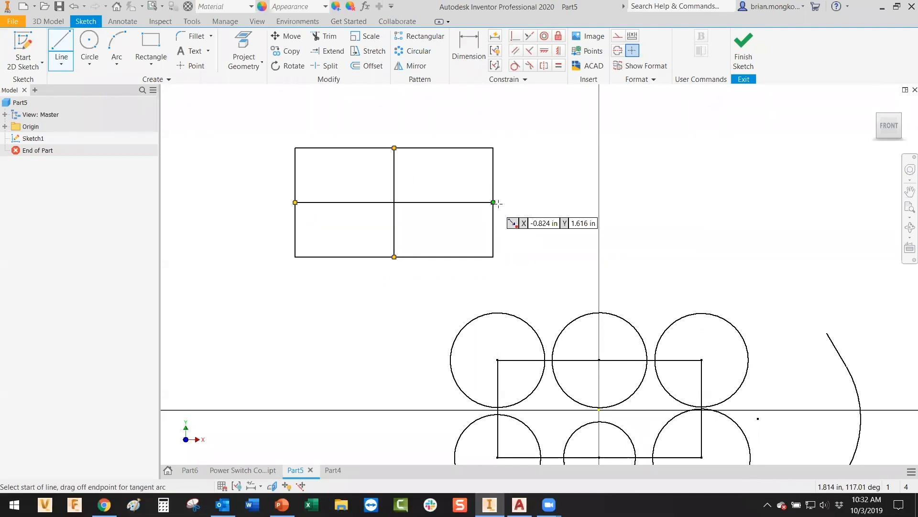
Draw a circle centred where the rectangle's two midlines cross, keeping it inside the rectangle
key(c)
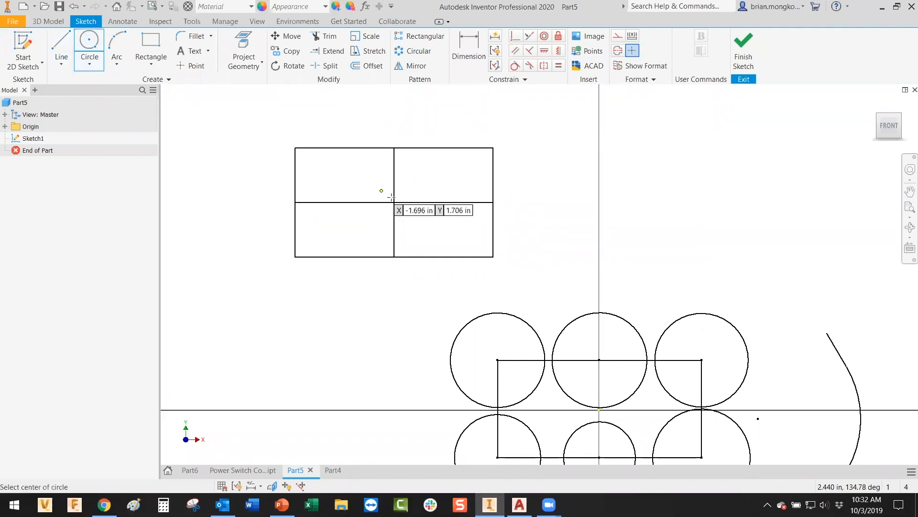
click(394, 202)
click(421, 189)
key(Escape)
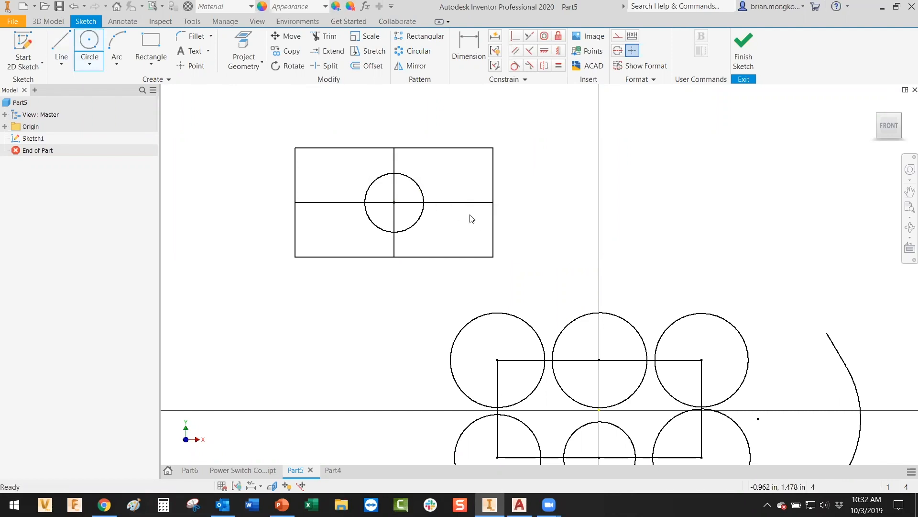
Convert the rectangle's vertical and horizontal midlines to construction lines
click(395, 156)
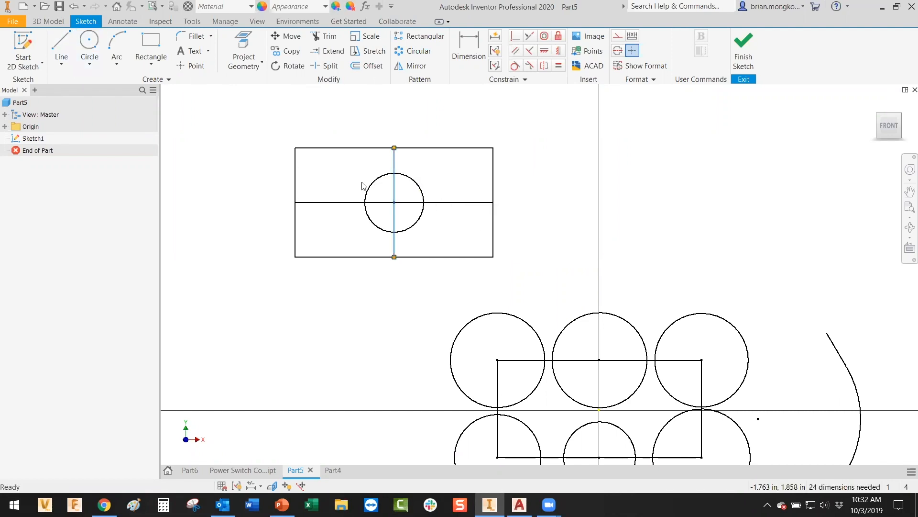
ctrl+click(342, 202)
right_click(337, 205)
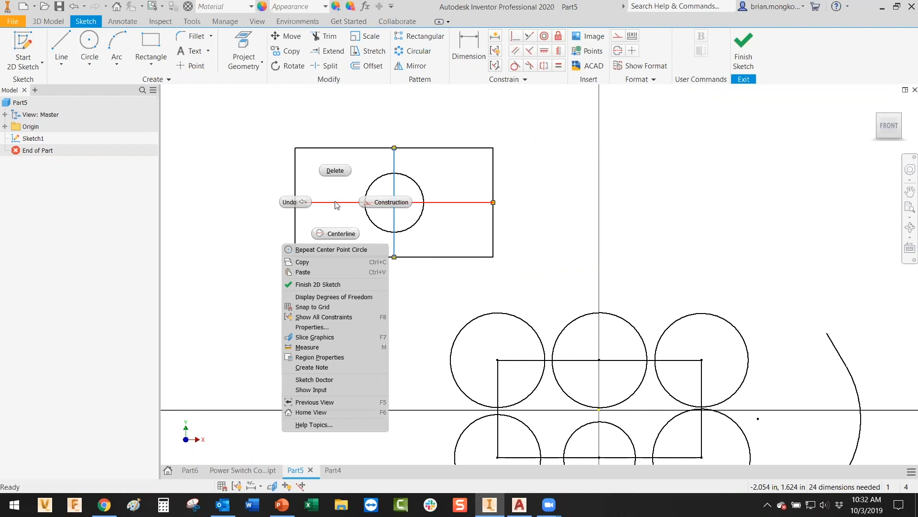
click(388, 203)
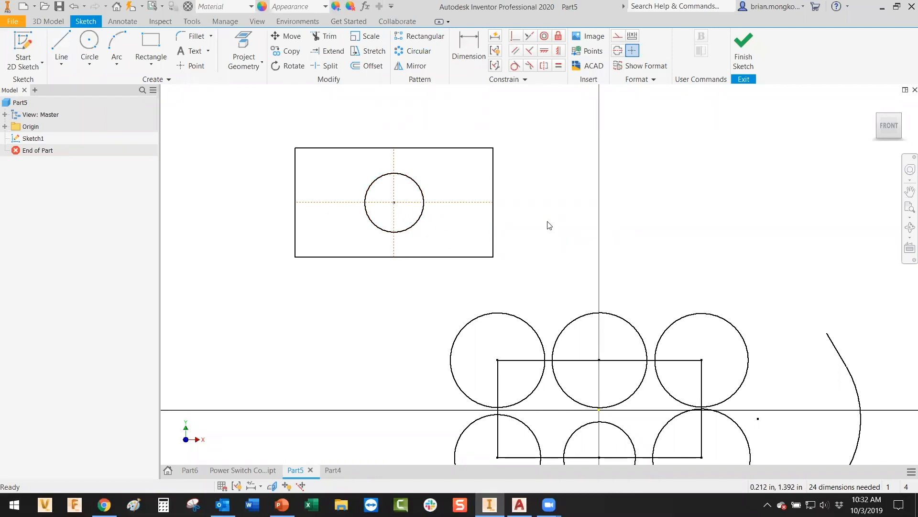
Switch to PowerPoint and show the "14. Trim / Extend Drag" slide
click(282, 505)
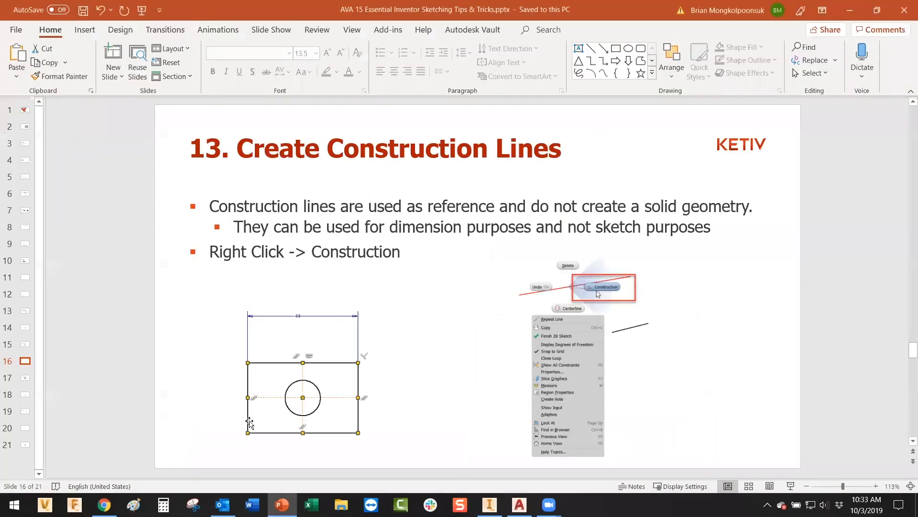
click(25, 379)
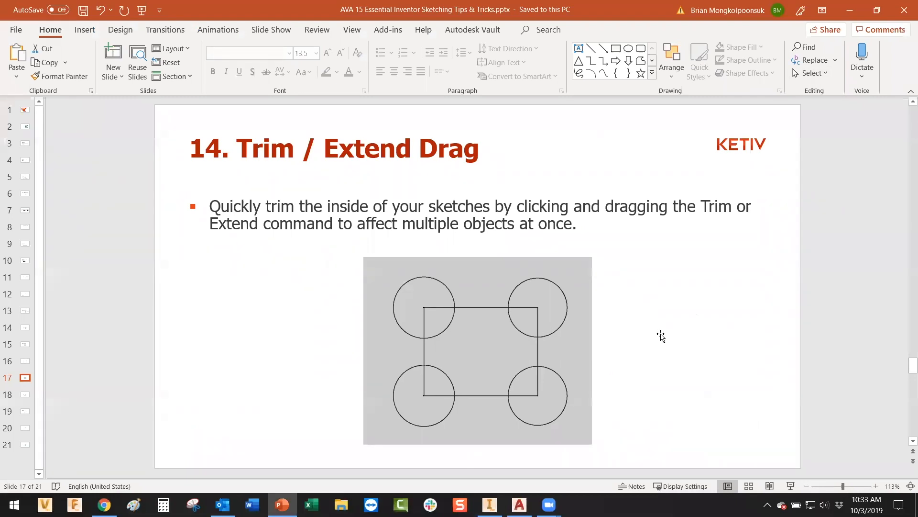
Back in Inventor, trim the circle arcs inside the lower rectangle and the rectangle segments inside the six circles
click(490, 505)
middle_drag(588, 254, 484, 142)
scroll(567, 342, down, 3)
middle_drag(576, 340, 600, 331)
scroll(600, 331, up, 2)
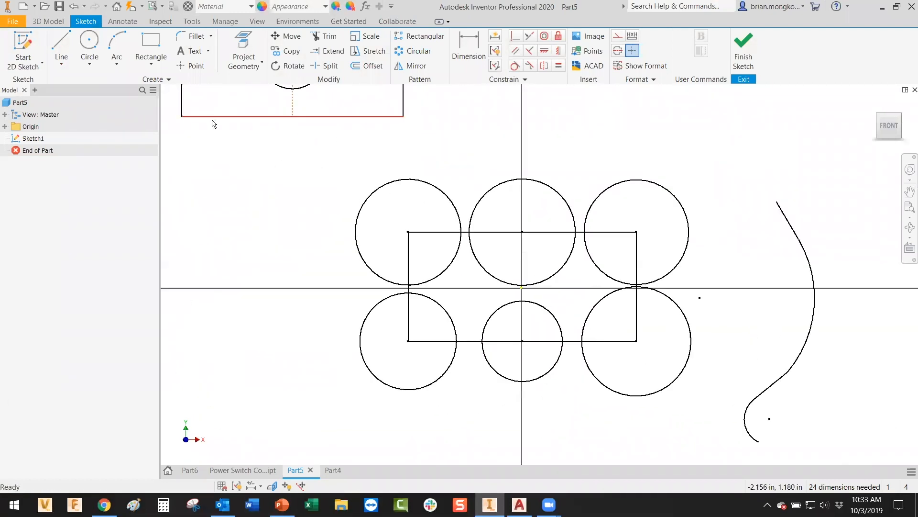
click(322, 37)
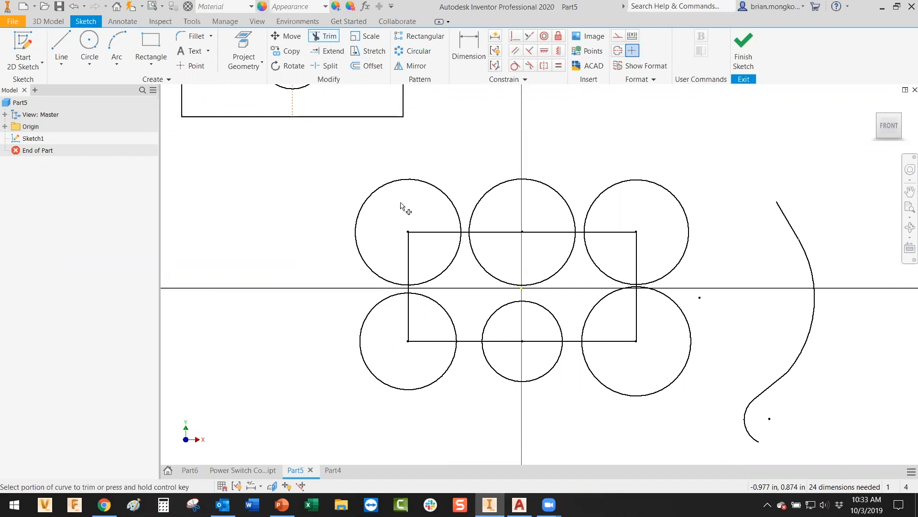
click(449, 267)
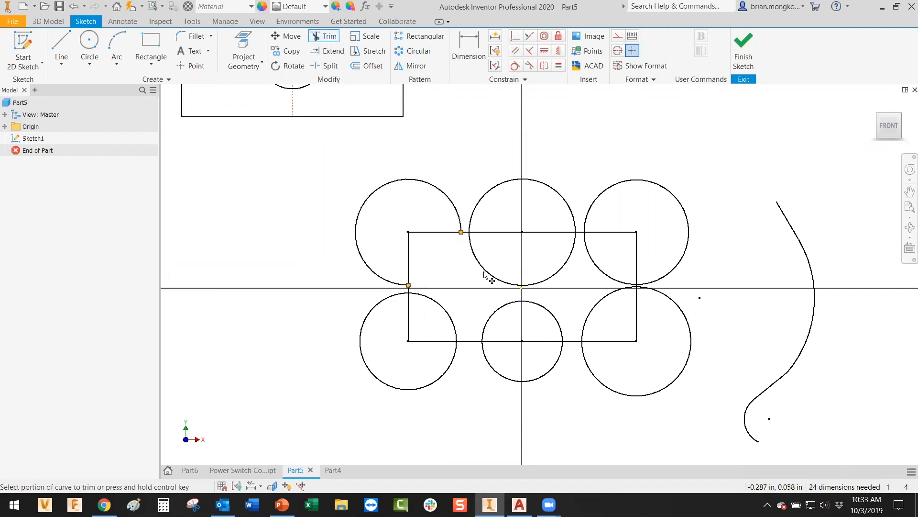
mouse_move(458, 248)
mouse_down()
mouse_move(536, 253)
mouse_move(612, 287)
mouse_move(555, 324)
mouse_move(438, 320)
mouse_move(452, 271)
mouse_up()
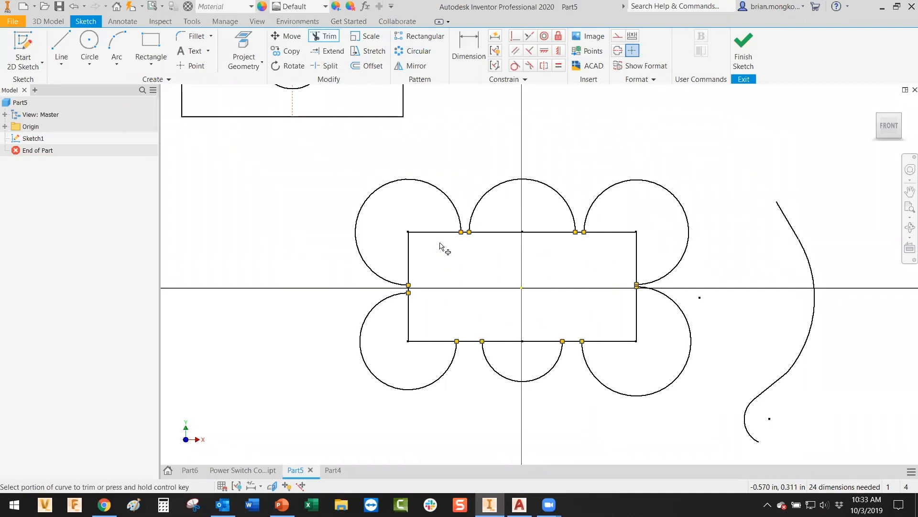
mouse_move(439, 246)
mouse_down()
mouse_move(436, 227)
mouse_move(403, 249)
mouse_move(429, 358)
mouse_move(505, 338)
mouse_move(545, 351)
mouse_move(642, 342)
mouse_move(615, 287)
mouse_move(643, 252)
mouse_move(550, 236)
mouse_move(502, 246)
mouse_move(523, 328)
mouse_up()
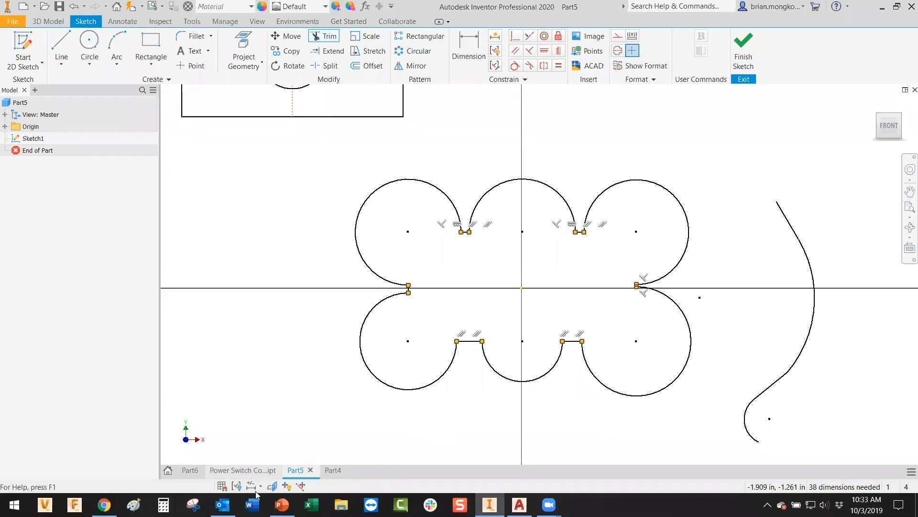
Switch to PowerPoint and show the "15. Wires - 3D Sketches" slide
click(282, 504)
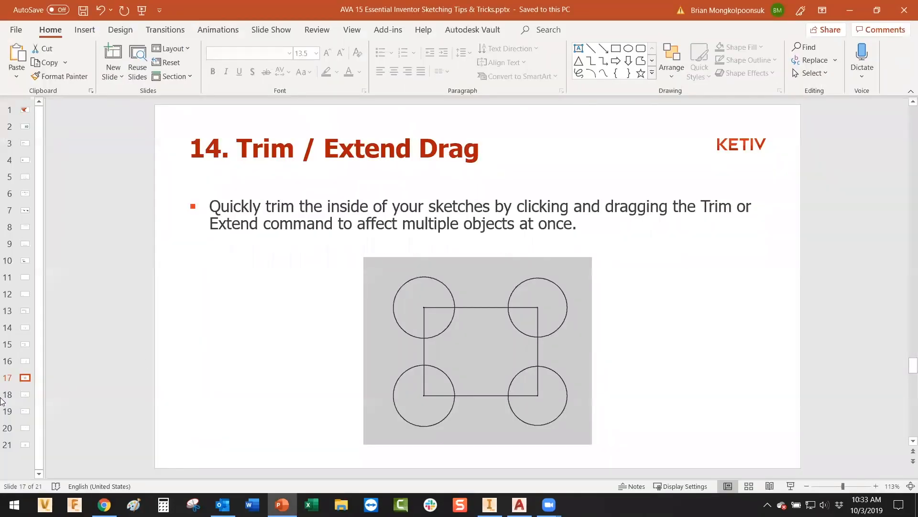
click(24, 396)
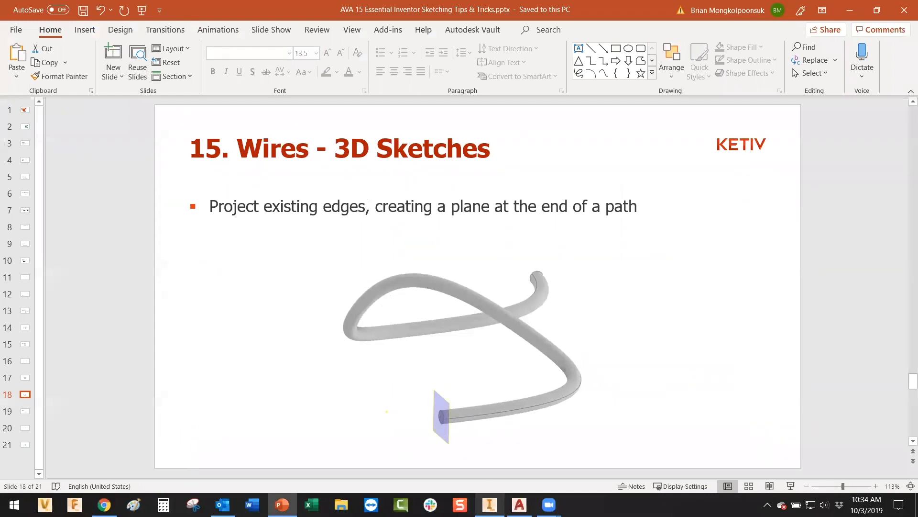
In Inventor's Part4, create a work plane normal to the 3D spline at its lower endpoint
click(490, 503)
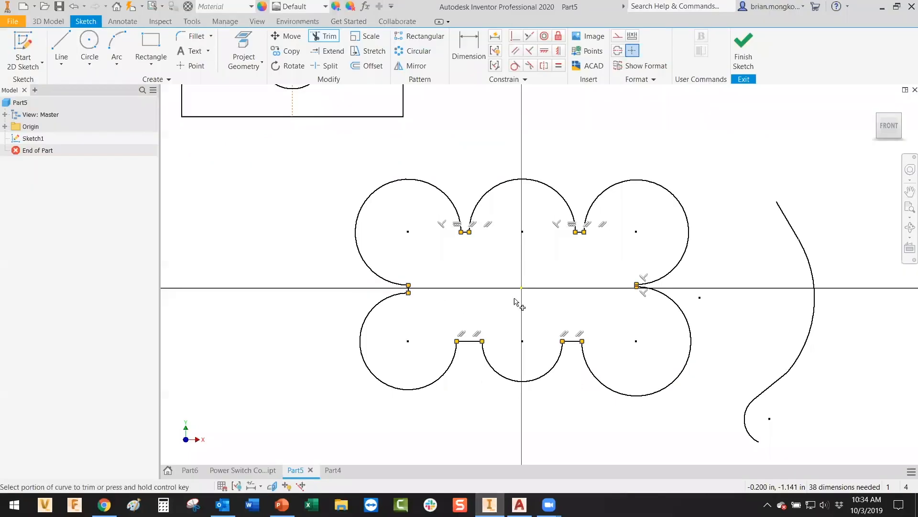
click(333, 470)
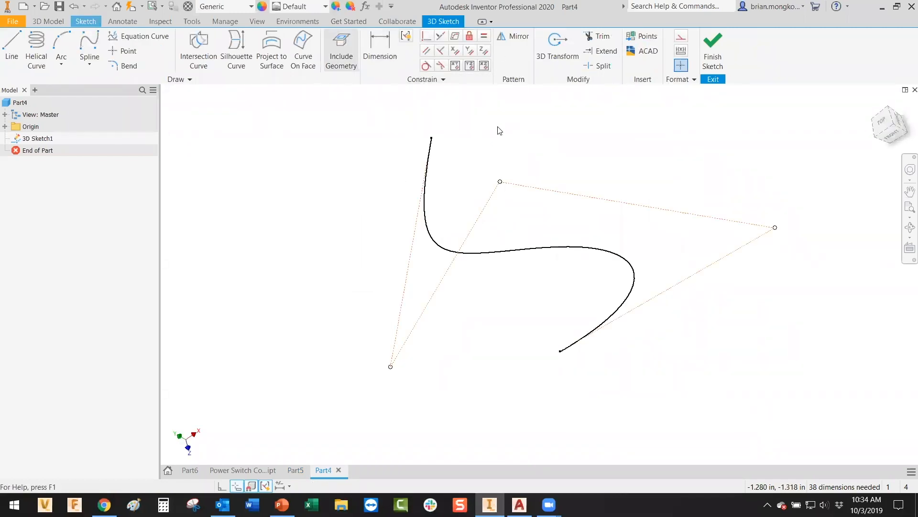
click(54, 20)
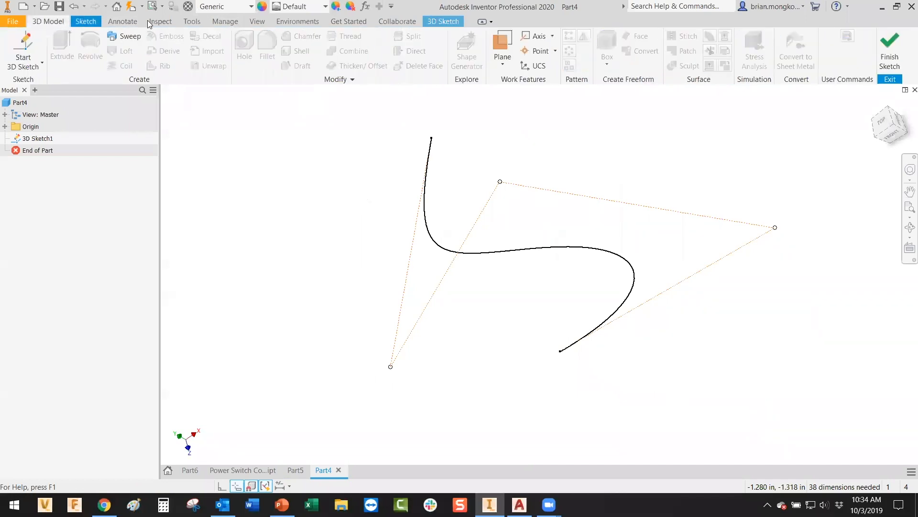
click(503, 64)
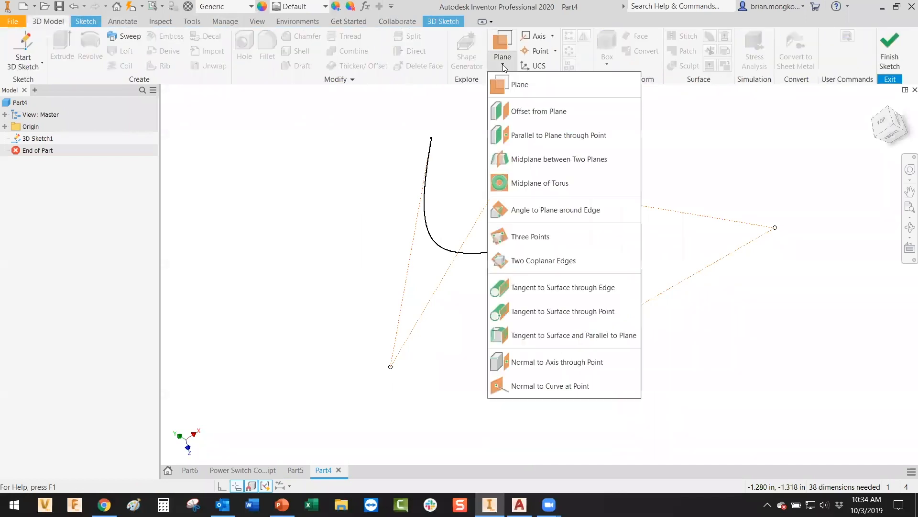
click(557, 385)
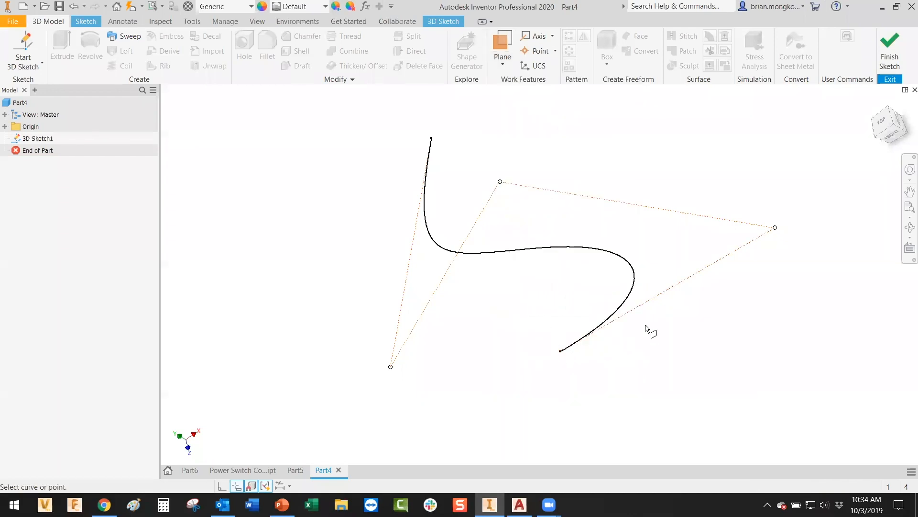
click(628, 297)
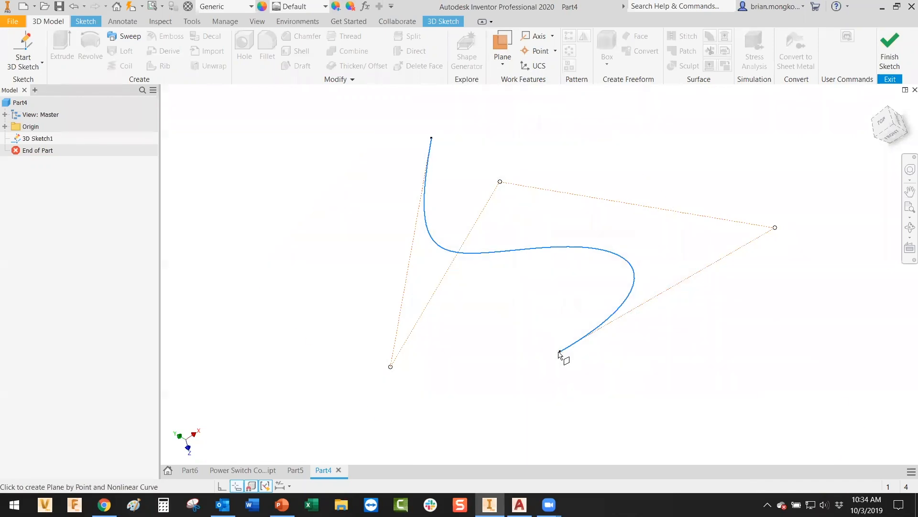
click(560, 352)
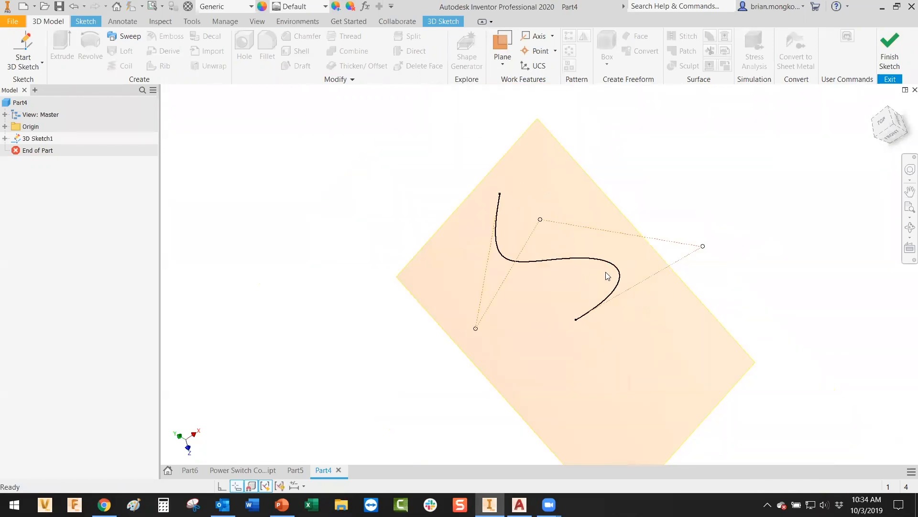
Finish the 3D sketch and start a 2D sketch on the work plane at the spline's end
shift+middle_drag(606, 272, 564, 299)
click(83, 22)
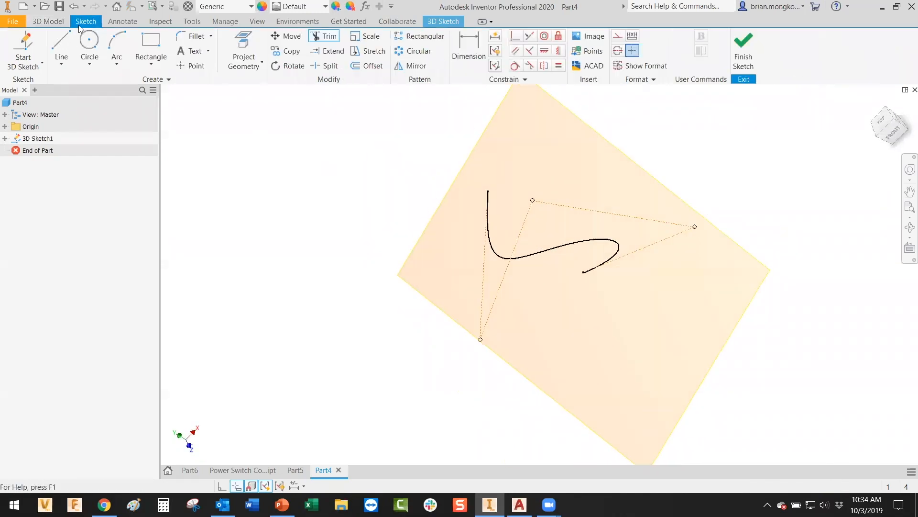
click(40, 62)
click(36, 36)
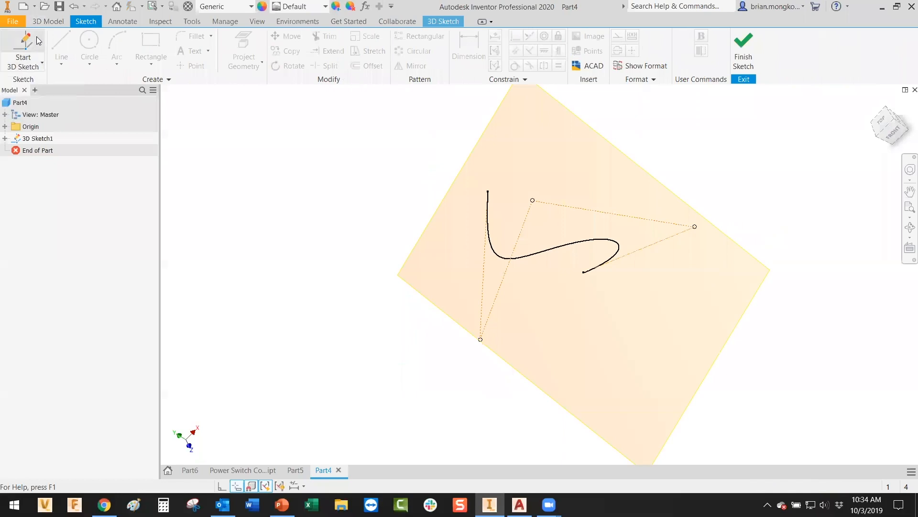
click(743, 51)
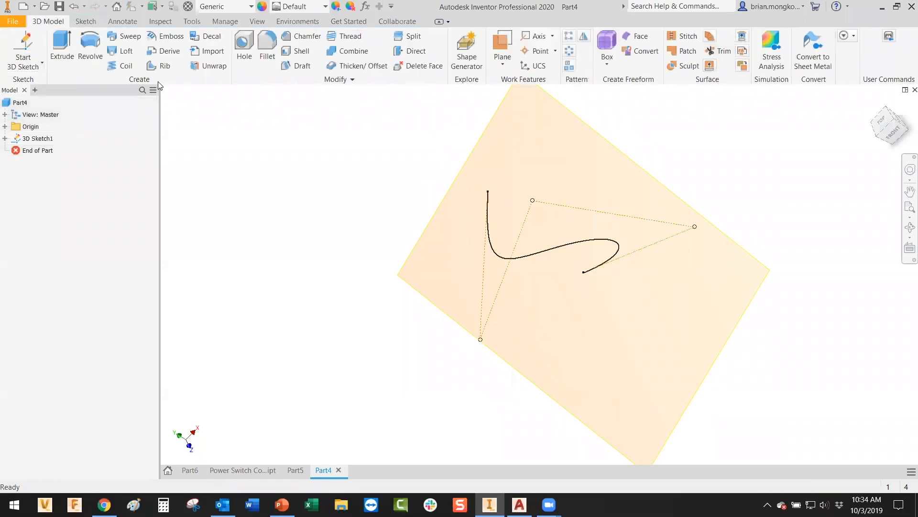
click(32, 66)
click(32, 90)
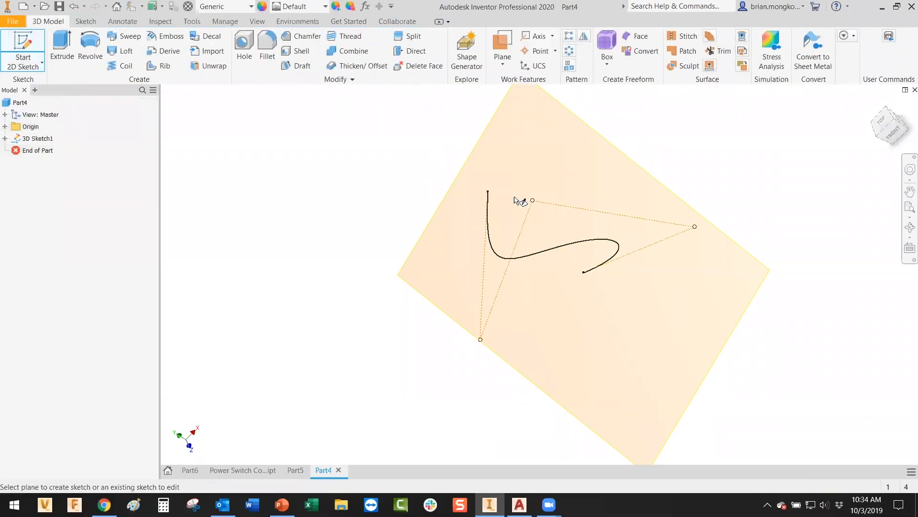
click(619, 150)
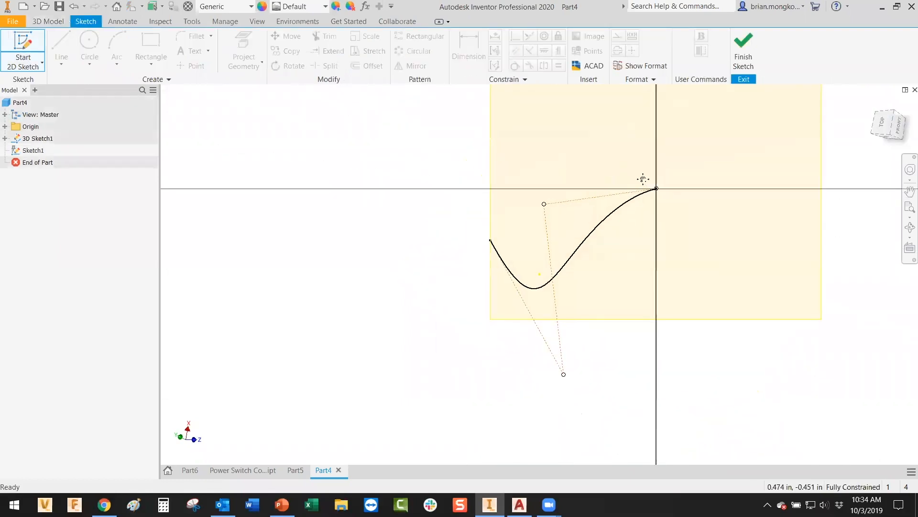
Draw a small circle centered on the spline's endpoint as the wire's cross-section
key(c)
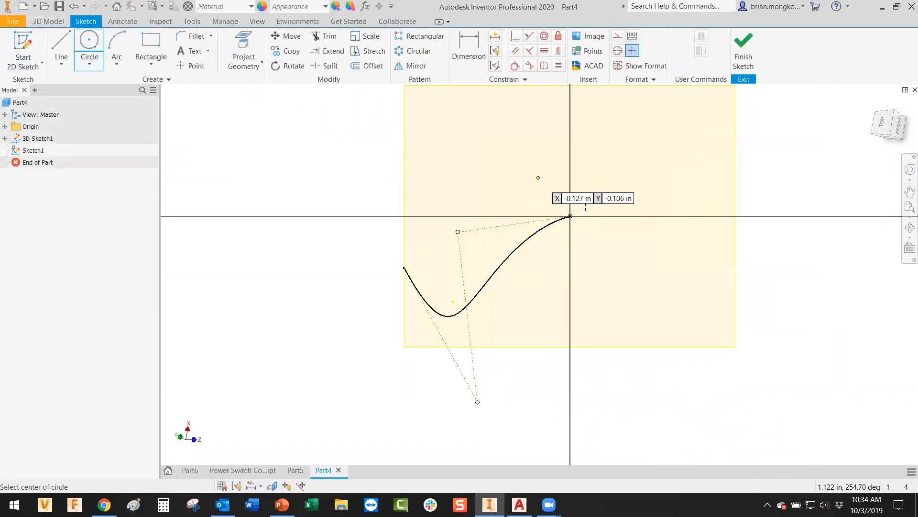
scroll(574, 211, down, 2)
scroll(579, 213, up, 5)
click(517, 237)
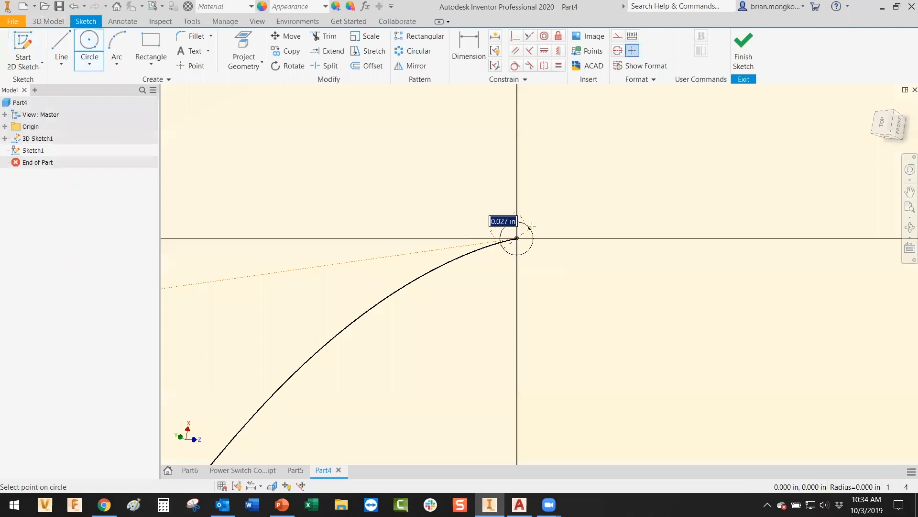
click(541, 237)
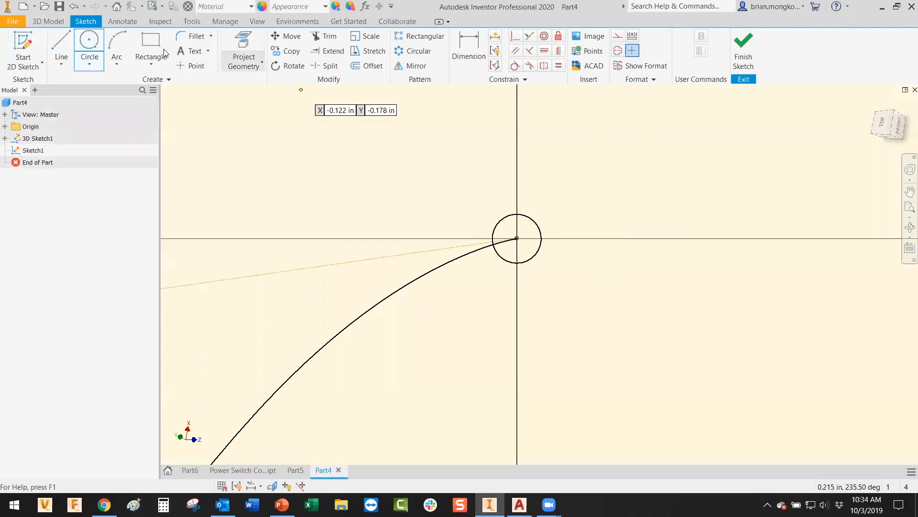
Sweep the circle profile along the 3D spline with 0 deg taper and 0 deg twist to form the wire
click(60, 22)
click(125, 36)
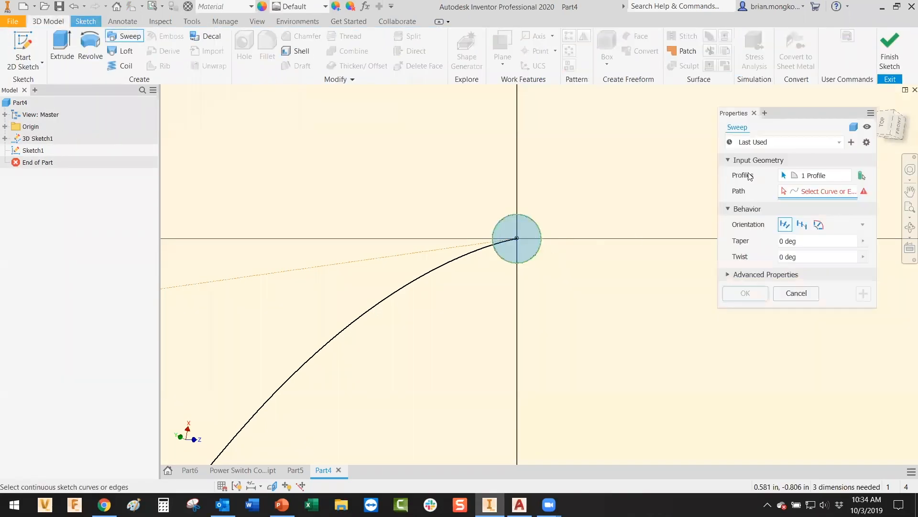
click(478, 249)
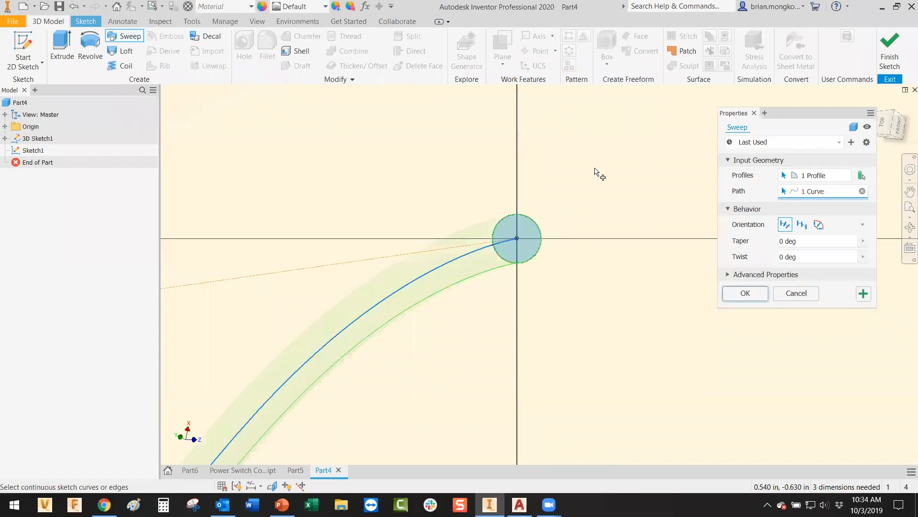
scroll(599, 175, down, 5)
click(738, 289)
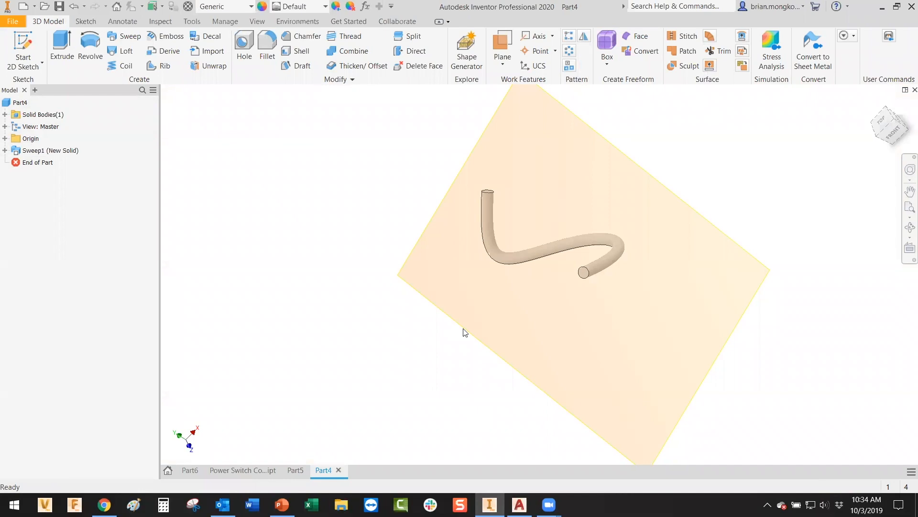
Switch back to PowerPoint at the "15. Wires - 3D Sketches" slide
click(489, 504)
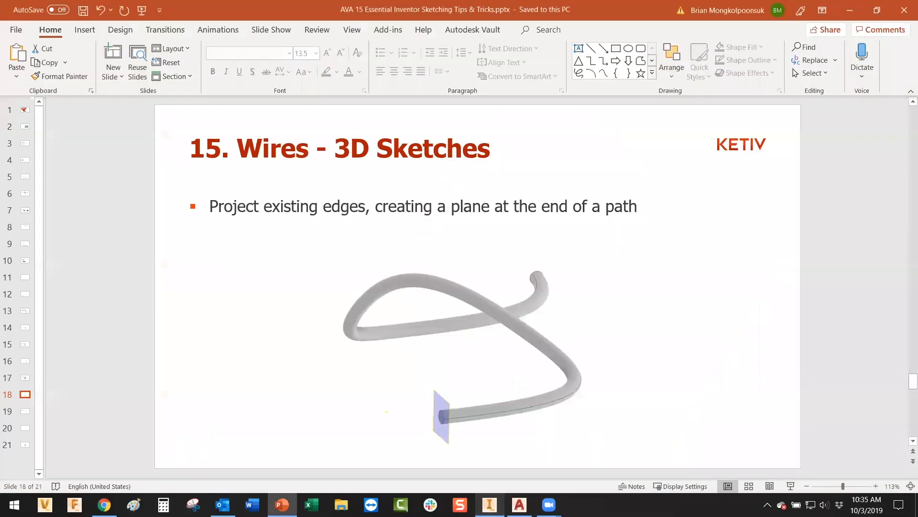